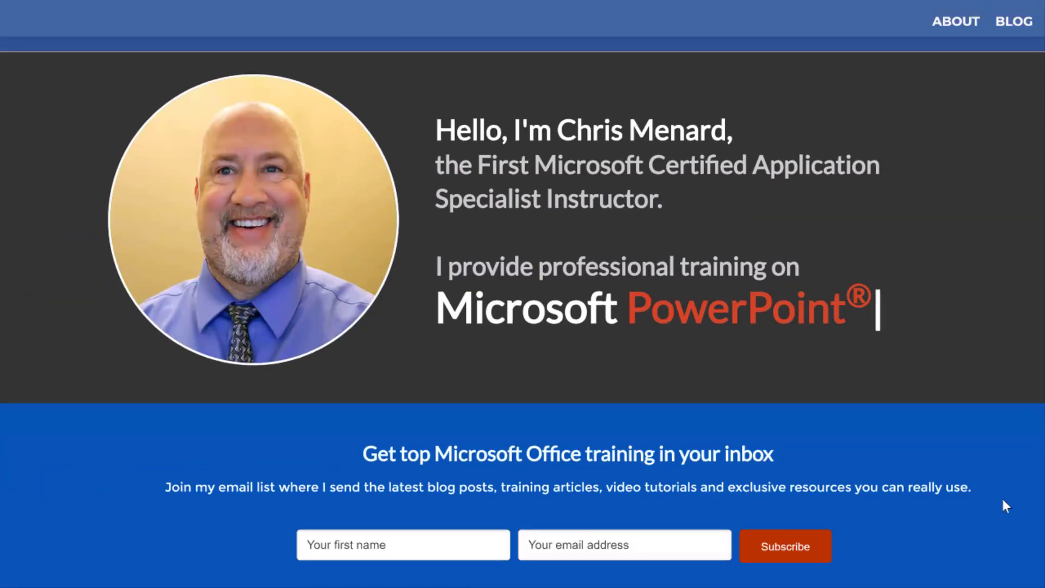
{"action": "left_click", "coordinate": [668, 46]}
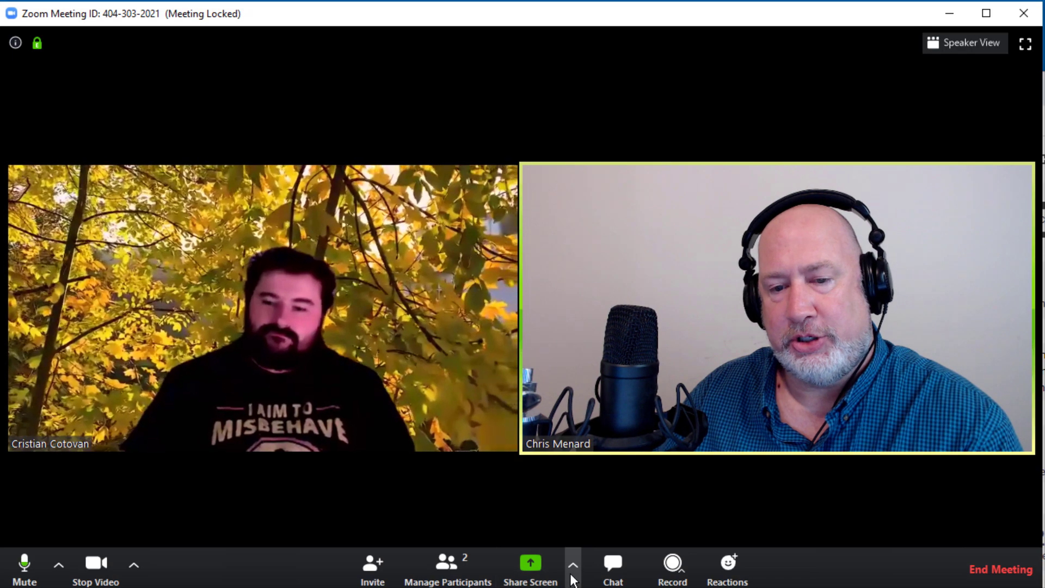
Restrict screen sharing to Only Host in the advanced sharing options and close the dialog.
{"action": "left_click", "coordinate": [573, 568]}
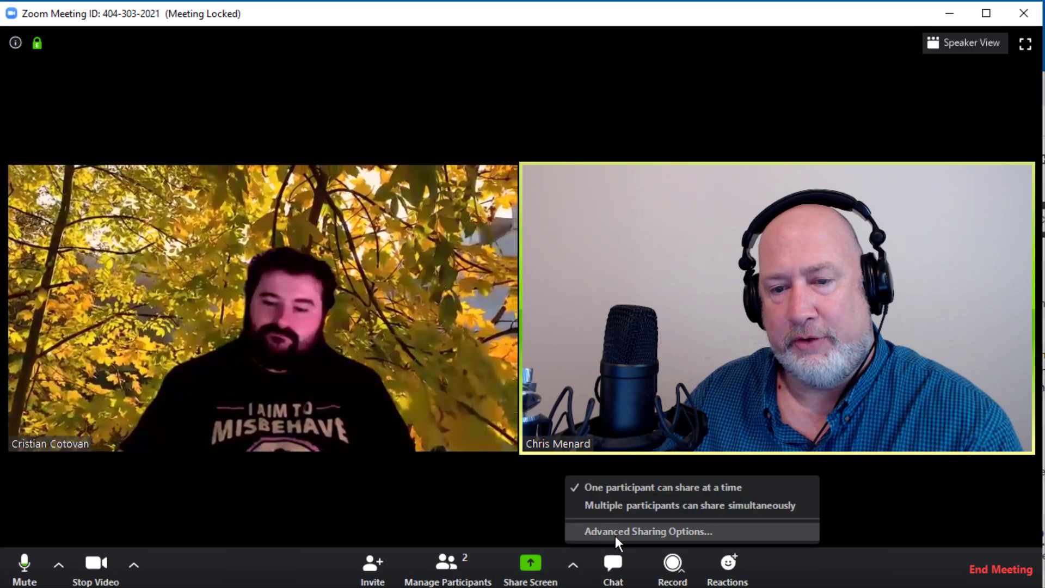
{"action": "left_click", "coordinate": [628, 532]}
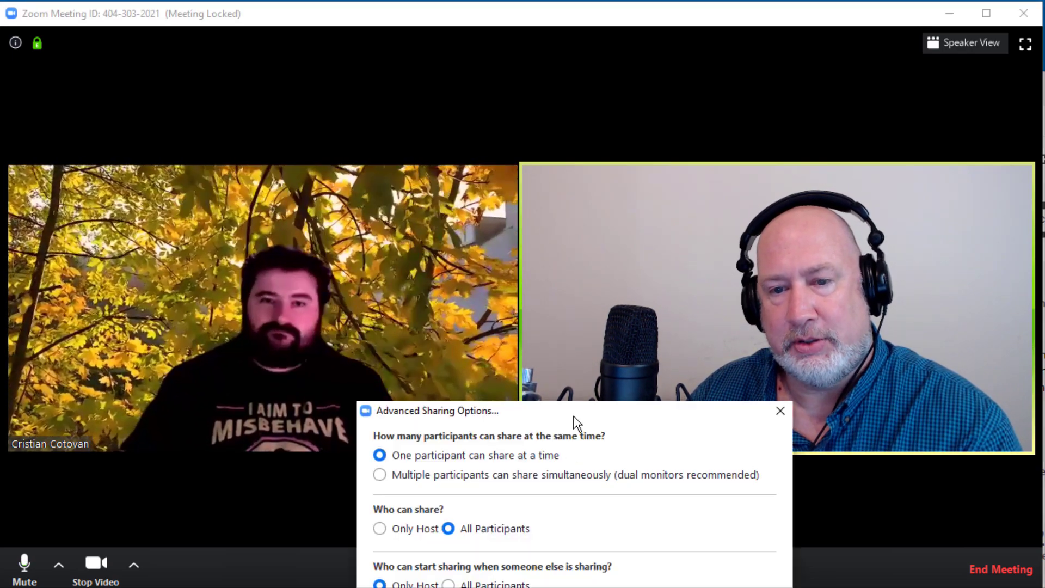
{"action": "left_click_drag", "start_coordinate": [573, 412], "coordinate": [494, 52]}
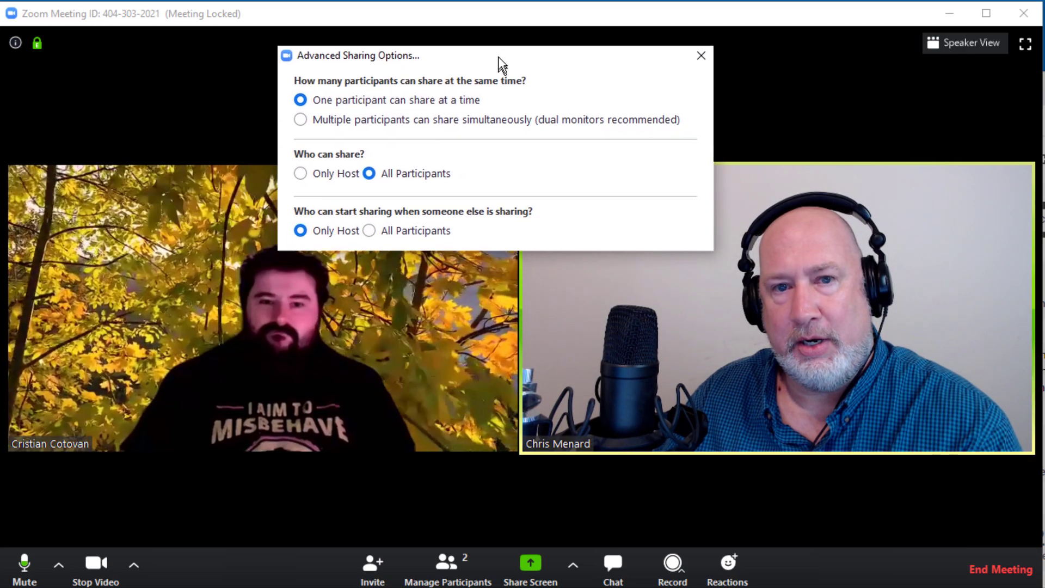
{"action": "left_click", "coordinate": [314, 172]}
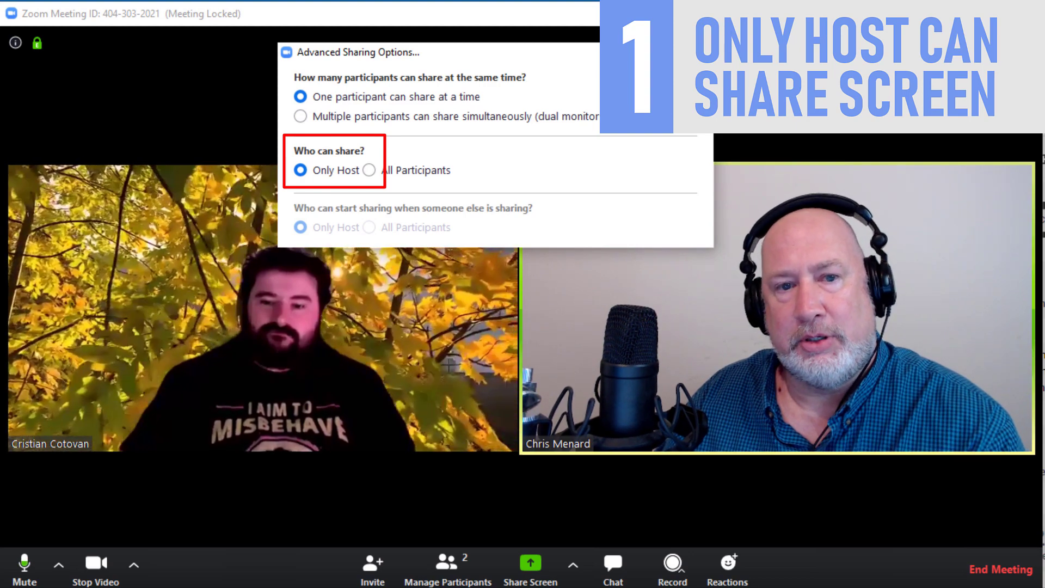
{"action": "key", "text": "Escape"}
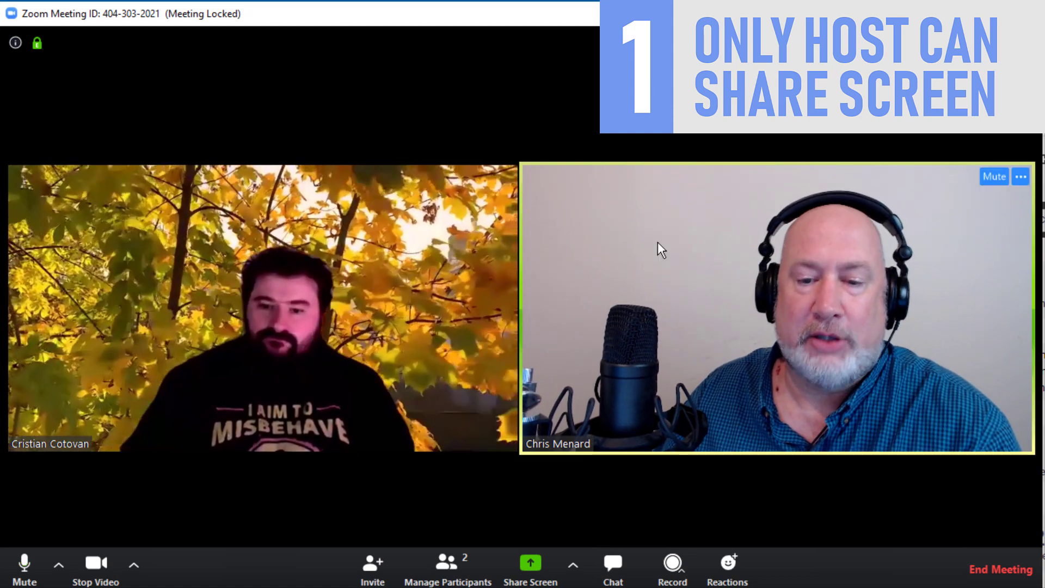
Review the "Who can share?" setting in the advanced sharing options, then close the dialog.
{"action": "left_click", "coordinate": [573, 564]}
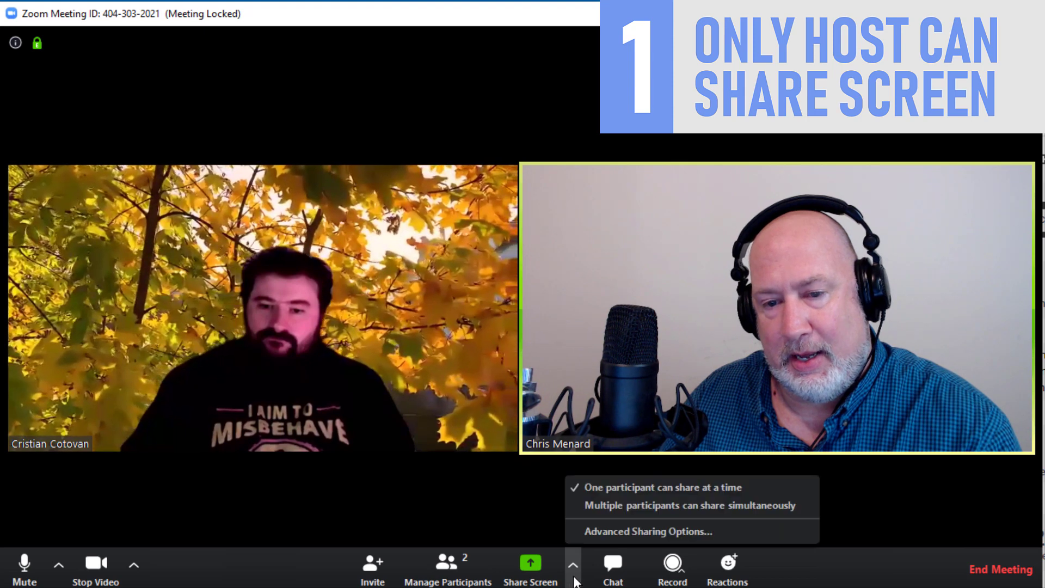
{"action": "left_click", "coordinate": [610, 533]}
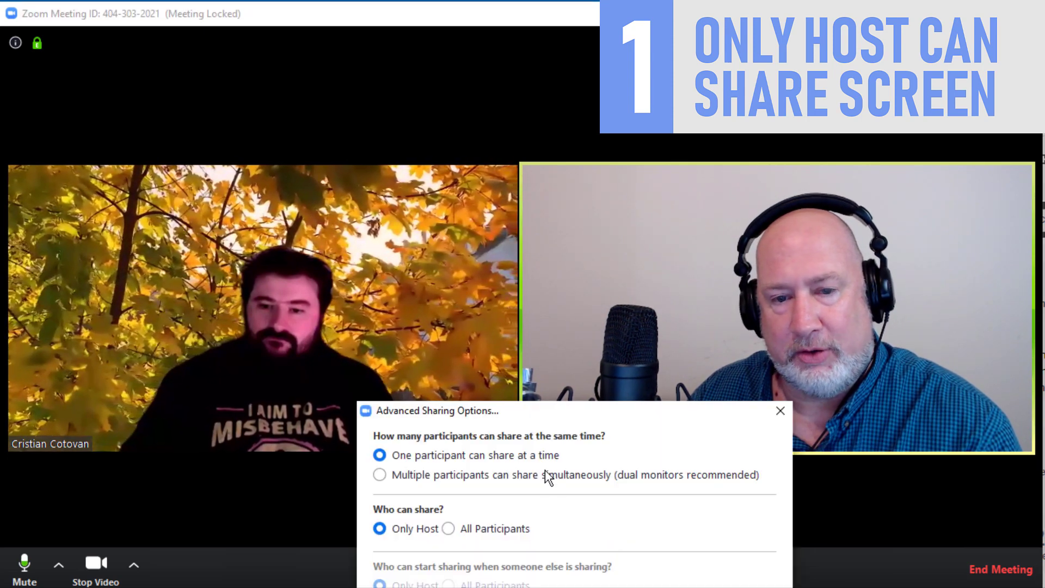
{"action": "left_click_drag", "start_coordinate": [571, 419], "coordinate": [520, 69]}
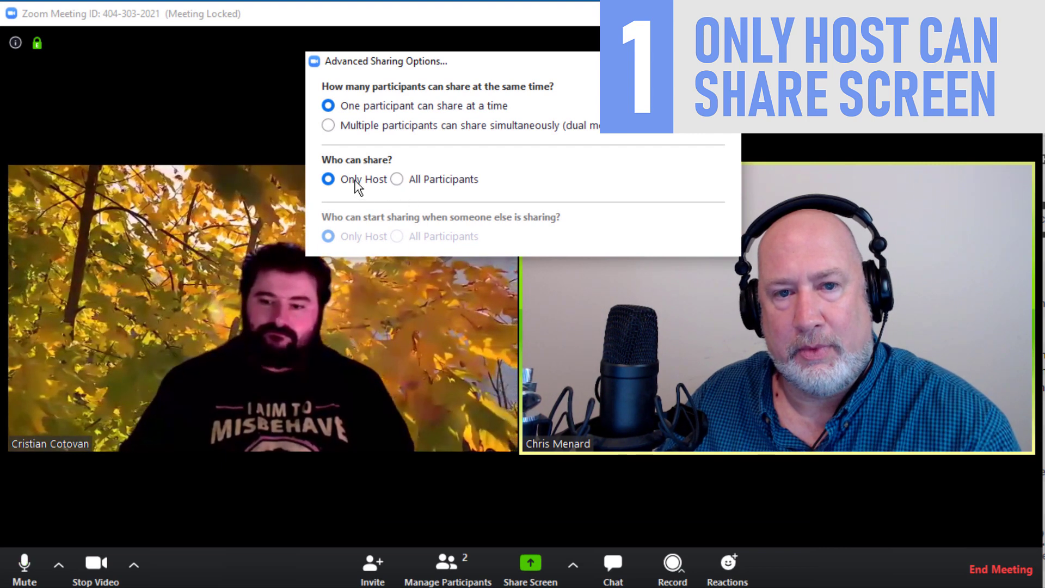
{"action": "key", "text": "Escape"}
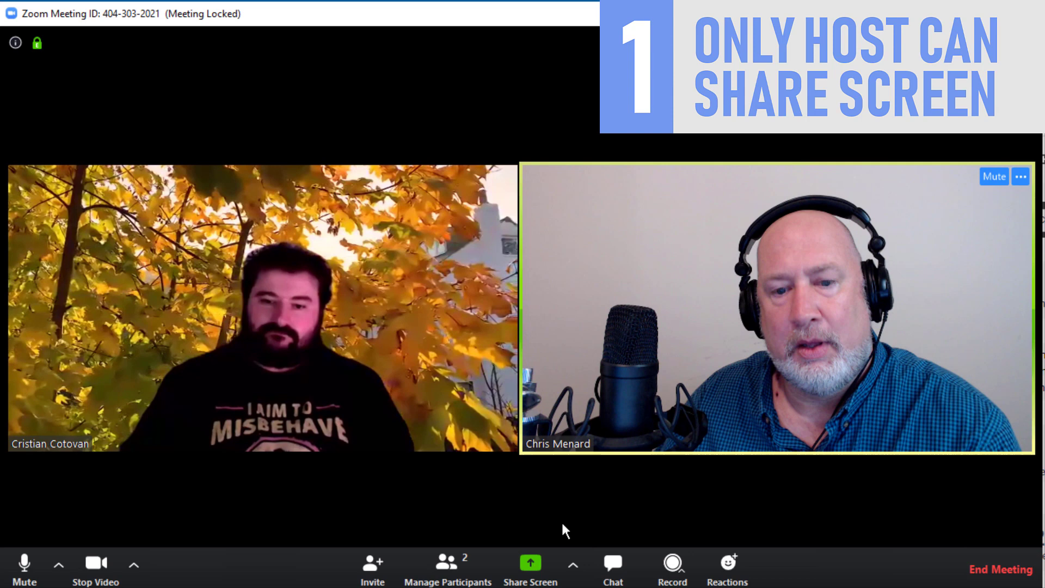
Transfer the host role to the other participant, confirm the change, and minimize the participants list.
{"action": "left_click", "coordinate": [446, 574]}
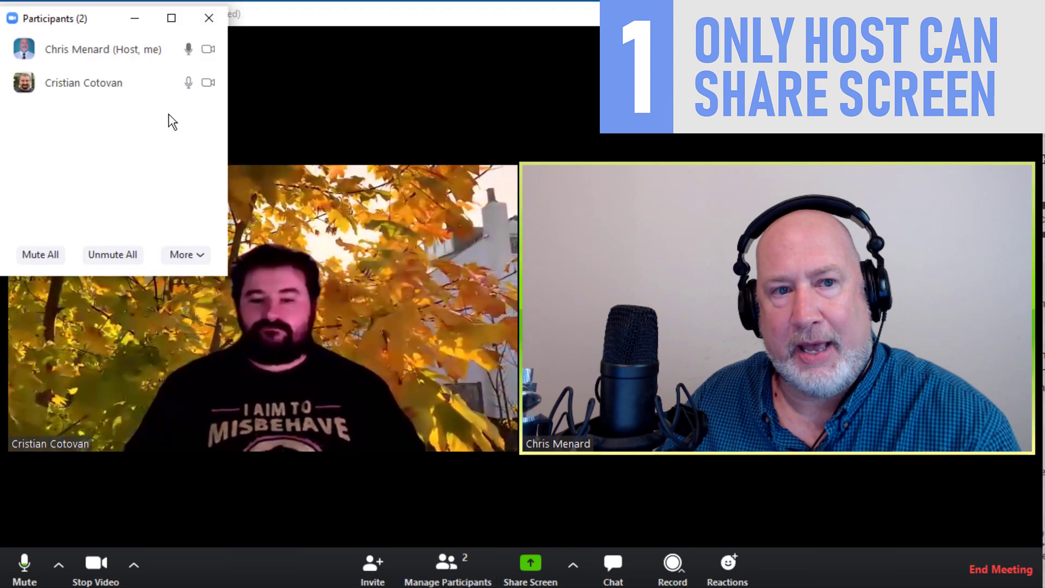
{"action": "mouse_move", "coordinate": [165, 98]}
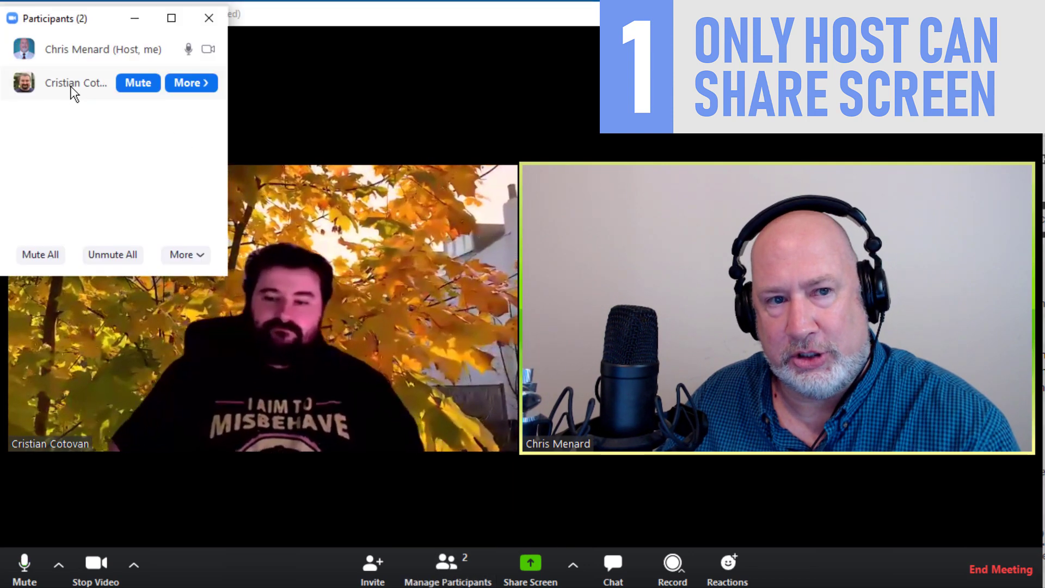
{"action": "left_click", "coordinate": [192, 84]}
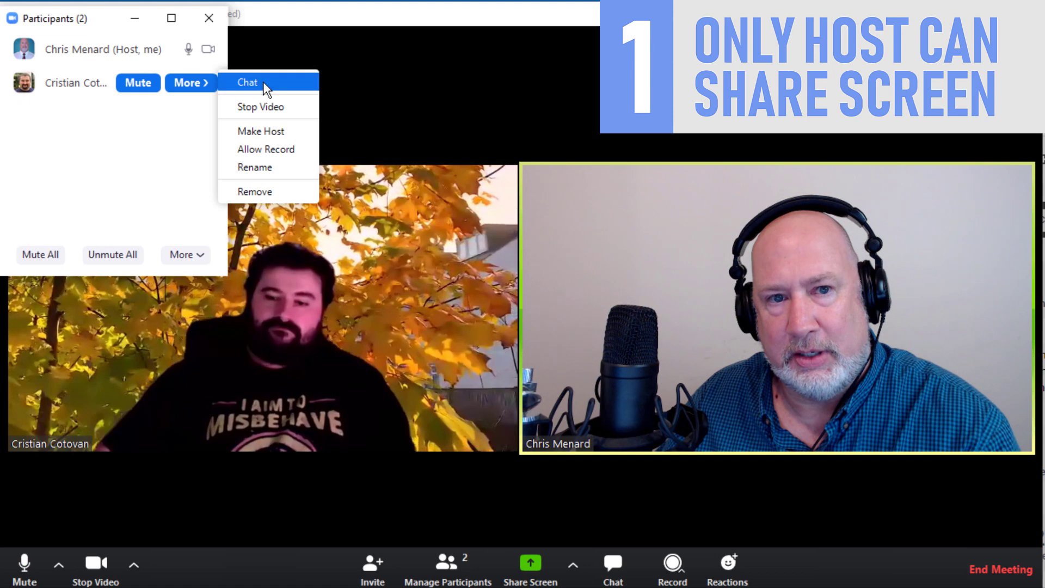
{"action": "left_click", "coordinate": [272, 136]}
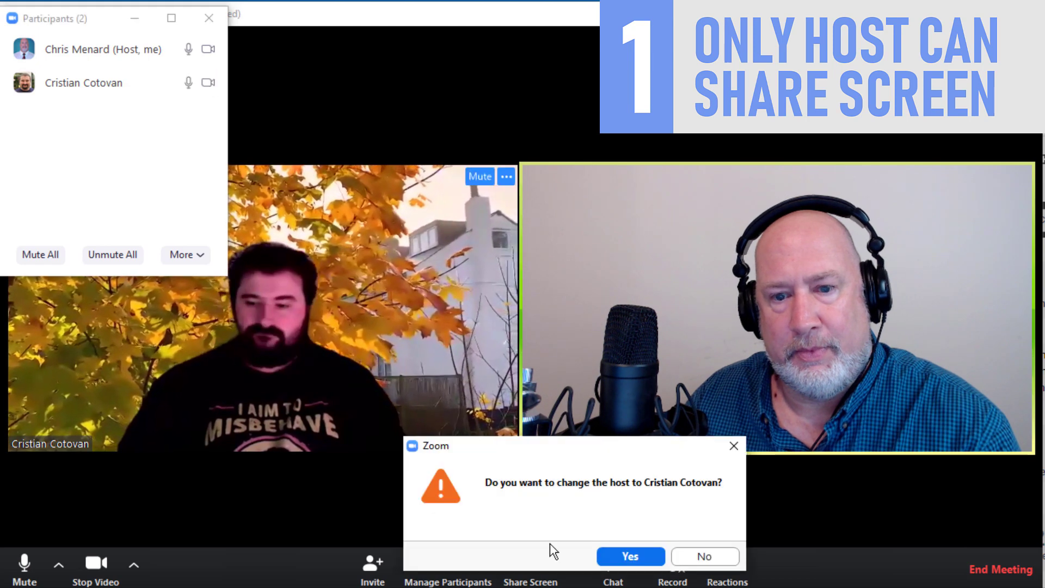
{"action": "left_click", "coordinate": [645, 556]}
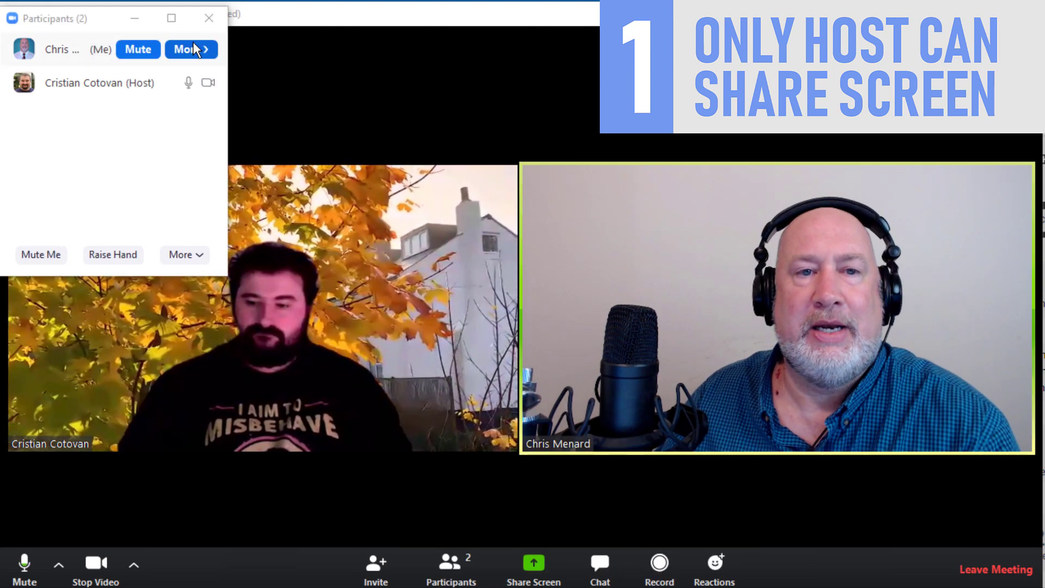
{"action": "left_click", "coordinate": [135, 19]}
Try to start a screen share as a non-host participant, and check the view options for the host's shared screen.
{"action": "mouse_move", "coordinate": [629, 331]}
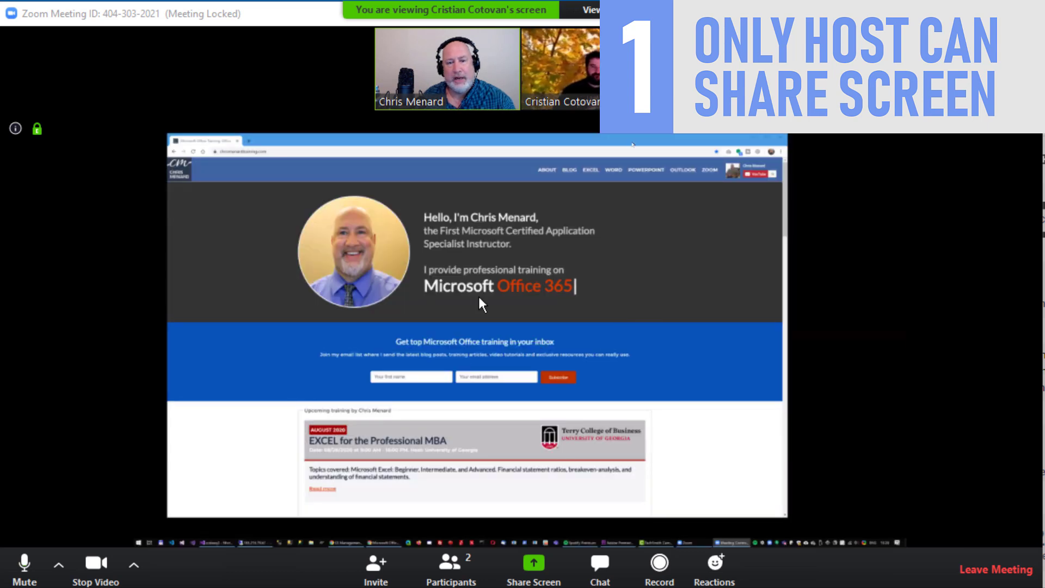
{"action": "left_click", "coordinate": [533, 572]}
{"action": "left_click_drag", "start_coordinate": [594, 445], "coordinate": [633, 251]}
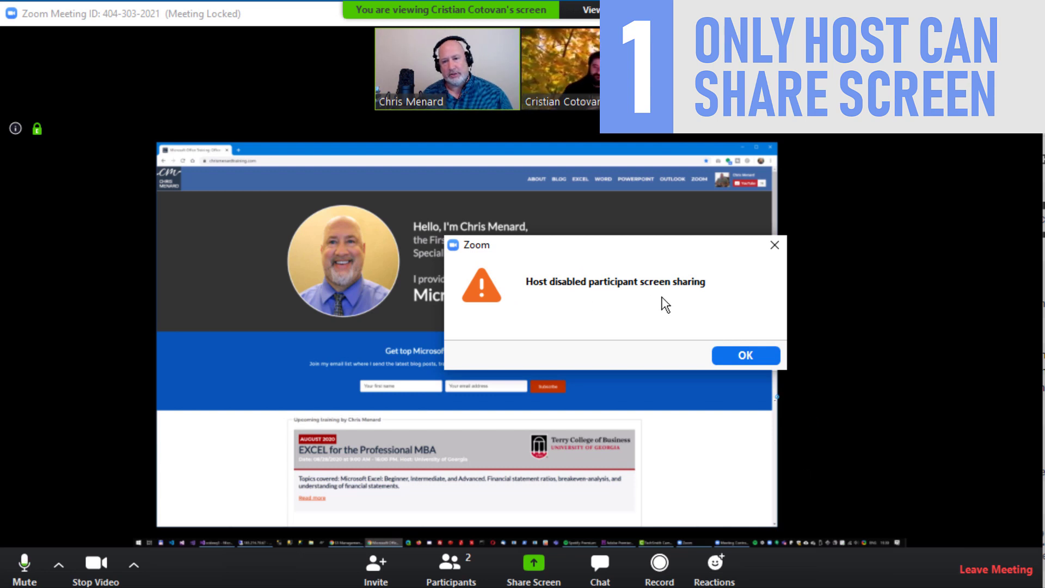
{"action": "left_click", "coordinate": [732, 358]}
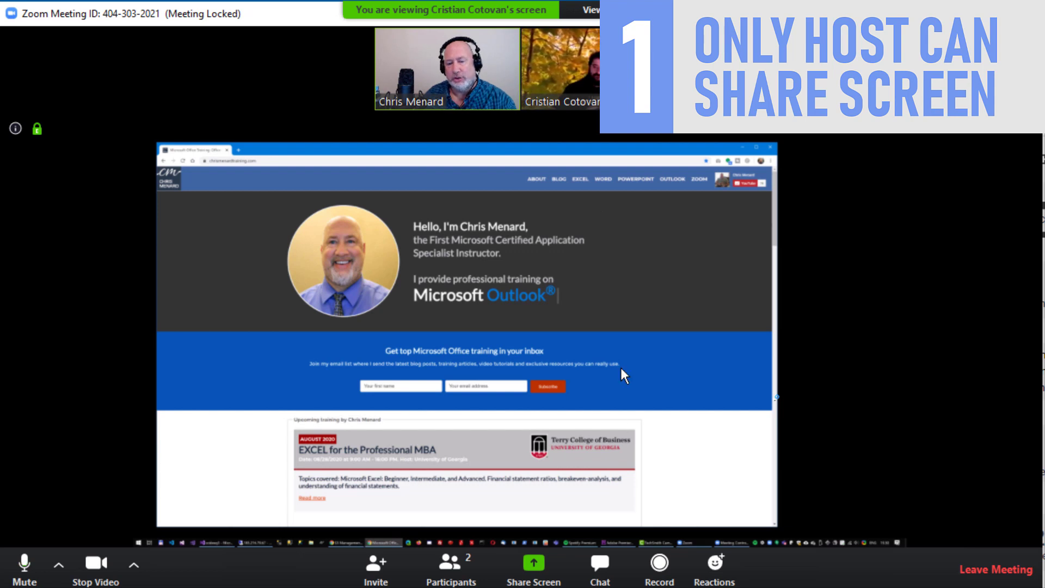
{"action": "left_click", "coordinate": [591, 9]}
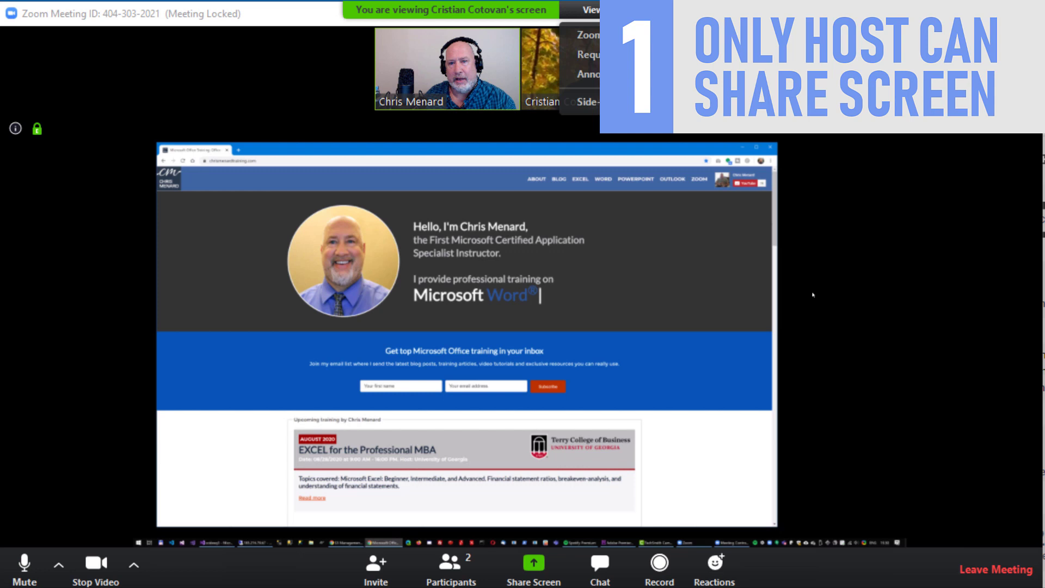
{"action": "left_click", "coordinate": [577, 450]}
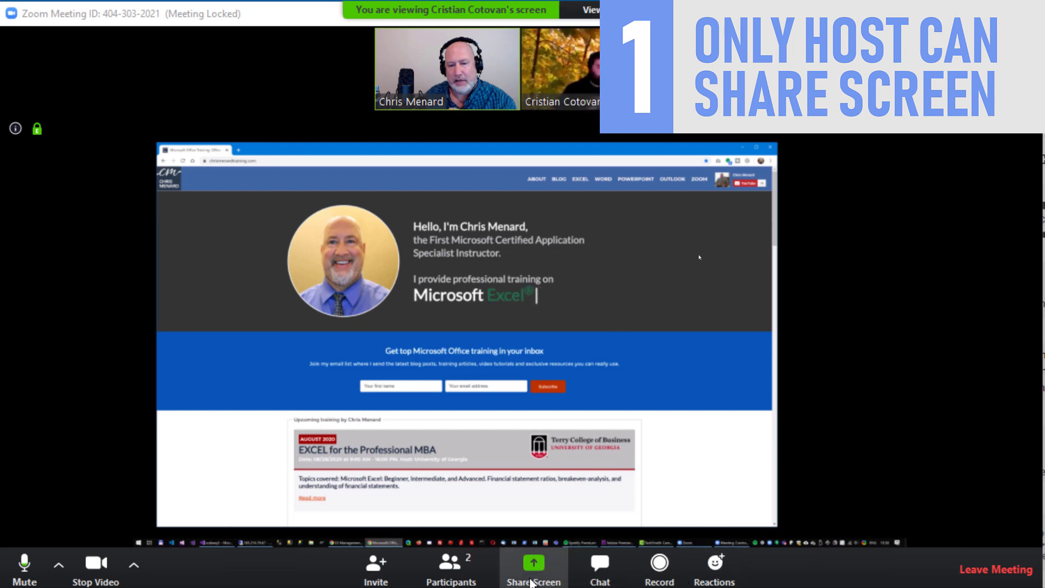
Reclaim the host role from the other participant through the participants list.
{"action": "left_click", "coordinate": [454, 571]}
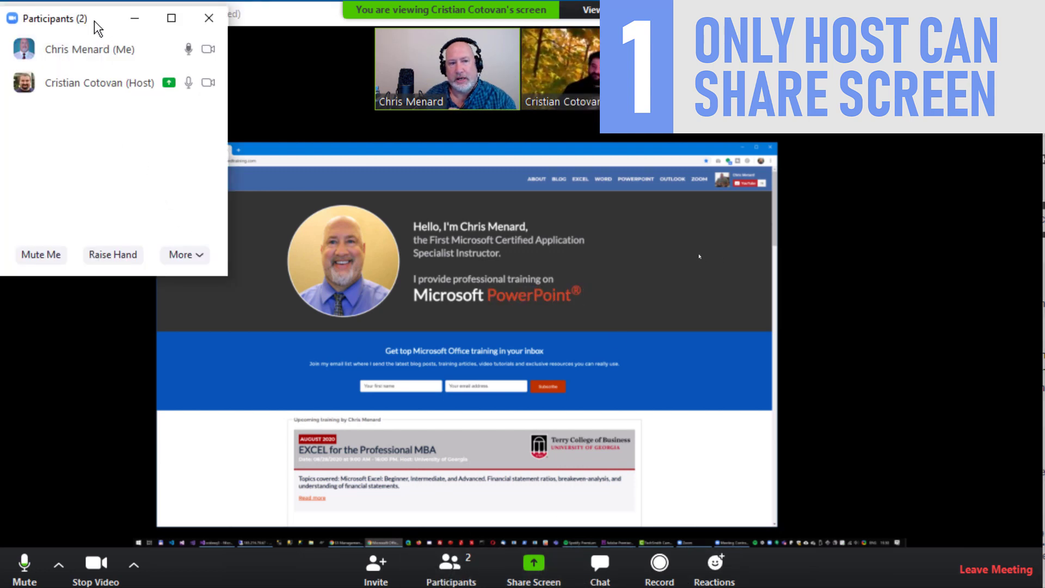
{"action": "left_click_drag", "start_coordinate": [104, 27], "coordinate": [235, 100]}
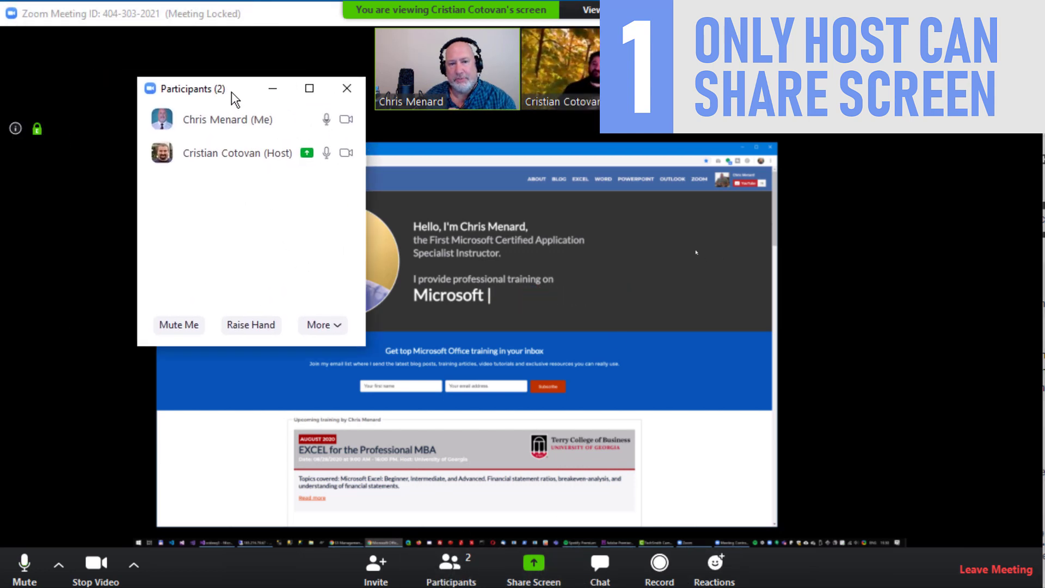
{"action": "left_click", "coordinate": [321, 327]}
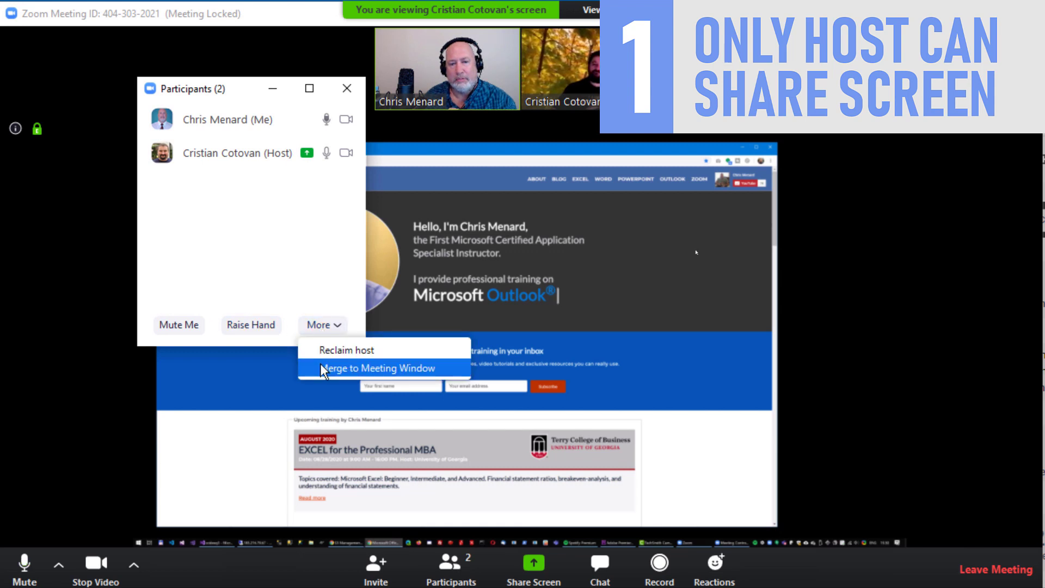
{"action": "left_click", "coordinate": [364, 352]}
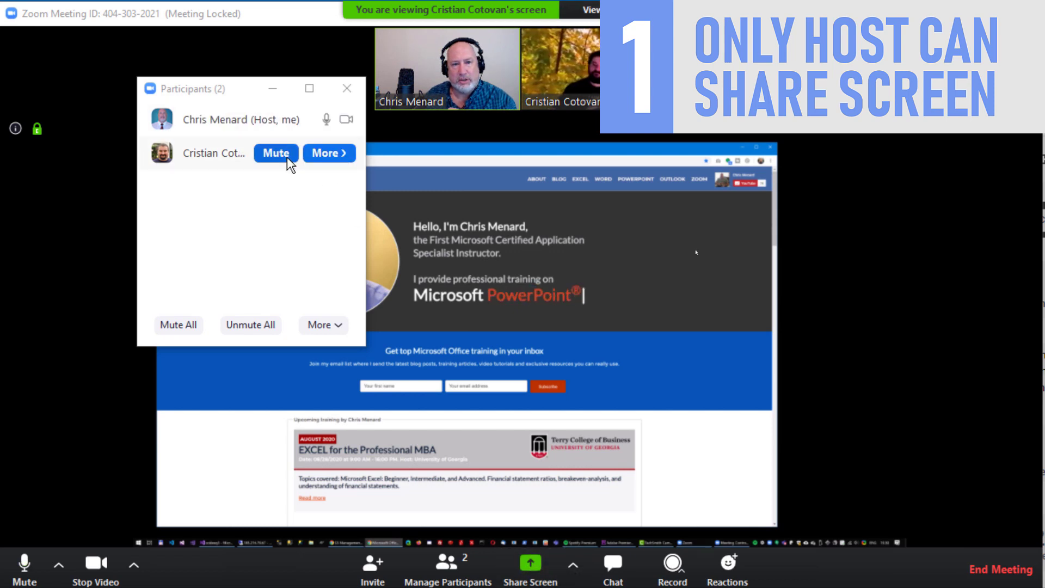
Stop the other participant's video and screen sharing, and close the participants list.
{"action": "left_click", "coordinate": [330, 154]}
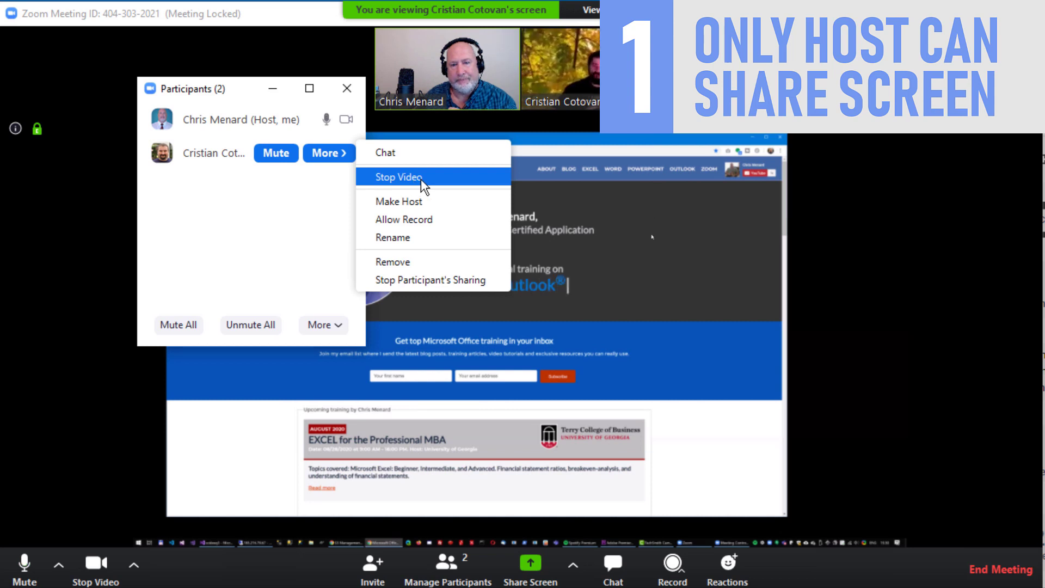
{"action": "left_click", "coordinate": [420, 178]}
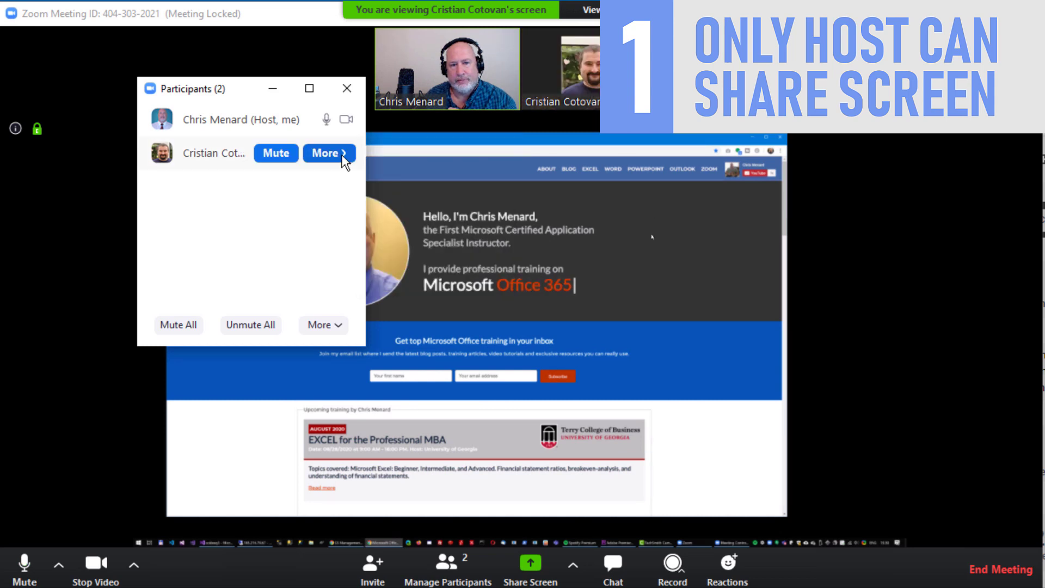
{"action": "left_click", "coordinate": [341, 154]}
{"action": "left_click", "coordinate": [455, 282]}
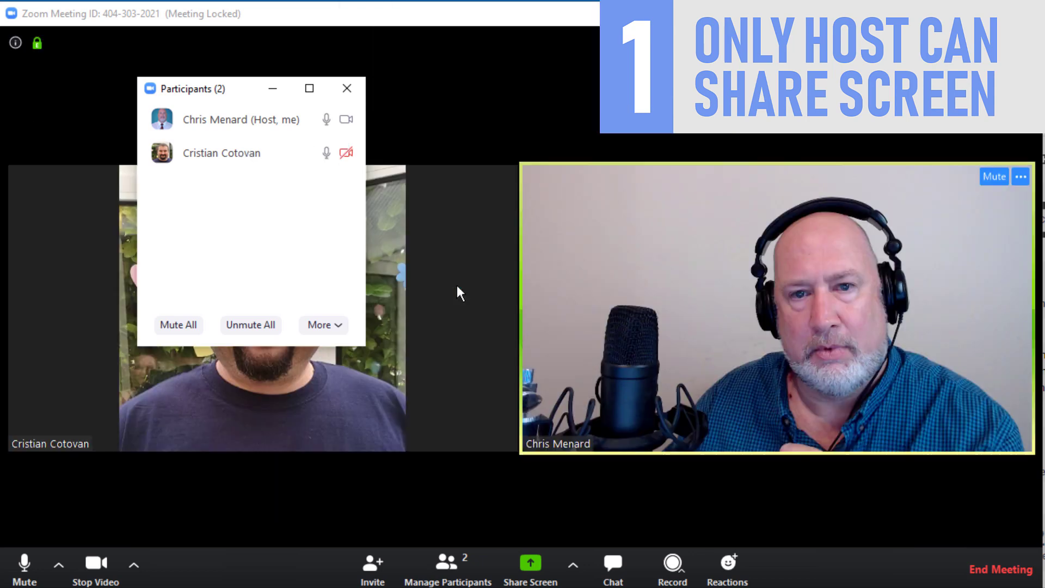
{"action": "left_click", "coordinate": [347, 88]}
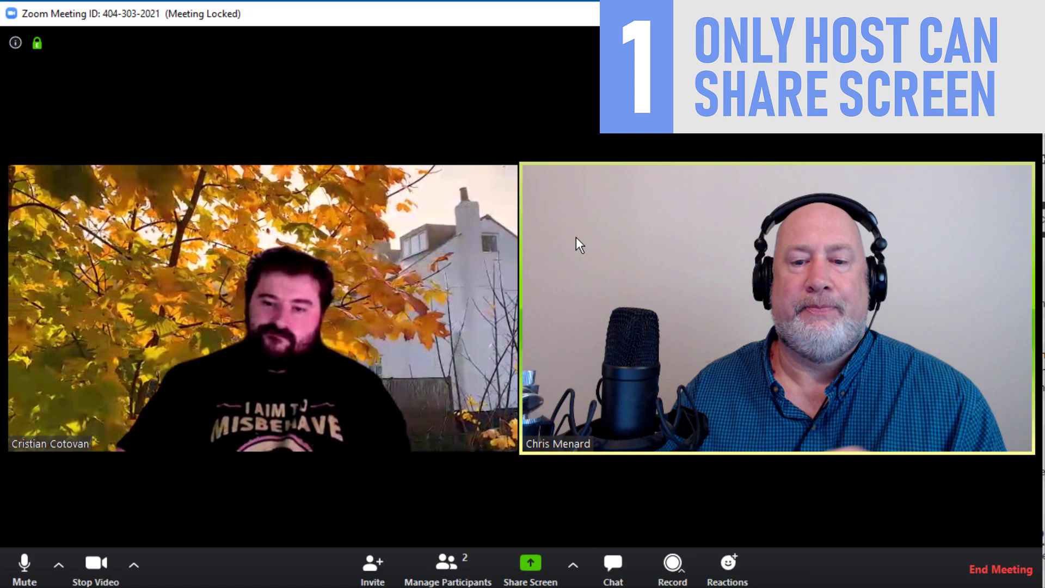
Open the meeting's group chat and set the message recipient to Everyone (in Meeting).
{"action": "mouse_move", "coordinate": [541, 240]}
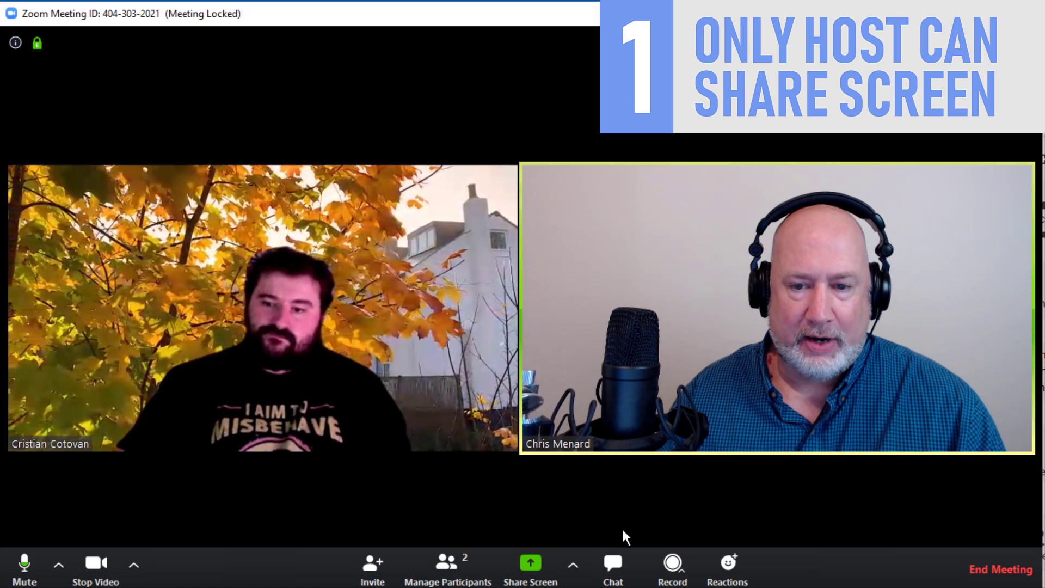
{"action": "left_click", "coordinate": [613, 566]}
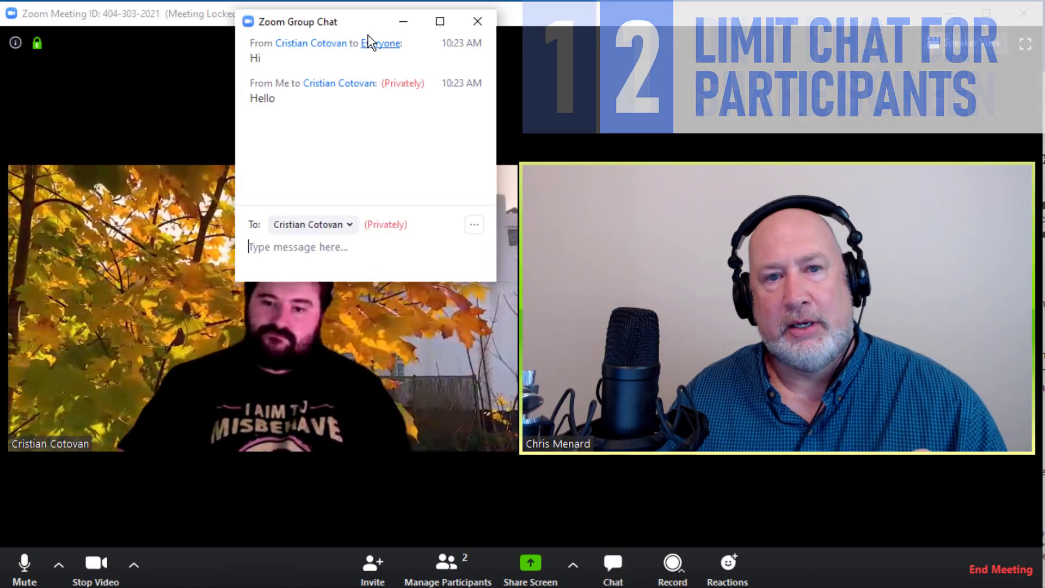
{"action": "left_click_drag", "start_coordinate": [366, 37], "coordinate": [135, 29]}
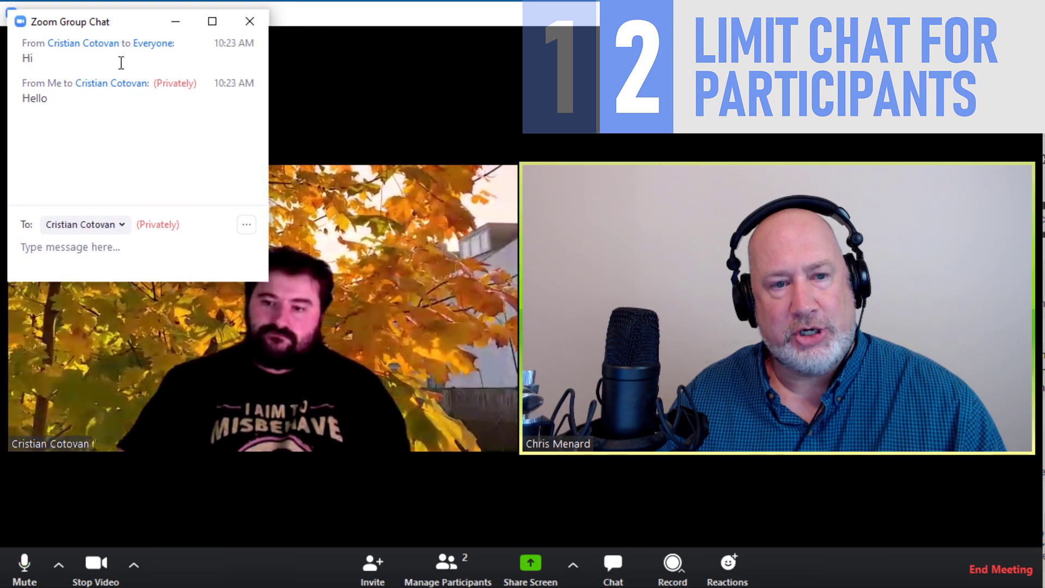
{"action": "left_click", "coordinate": [116, 225]}
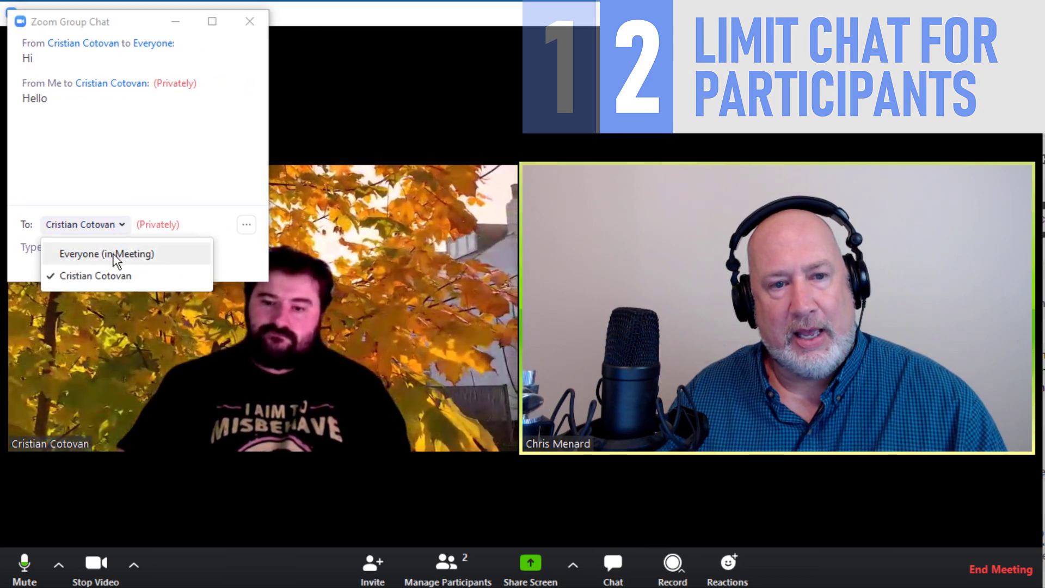
{"action": "left_click", "coordinate": [117, 252]}
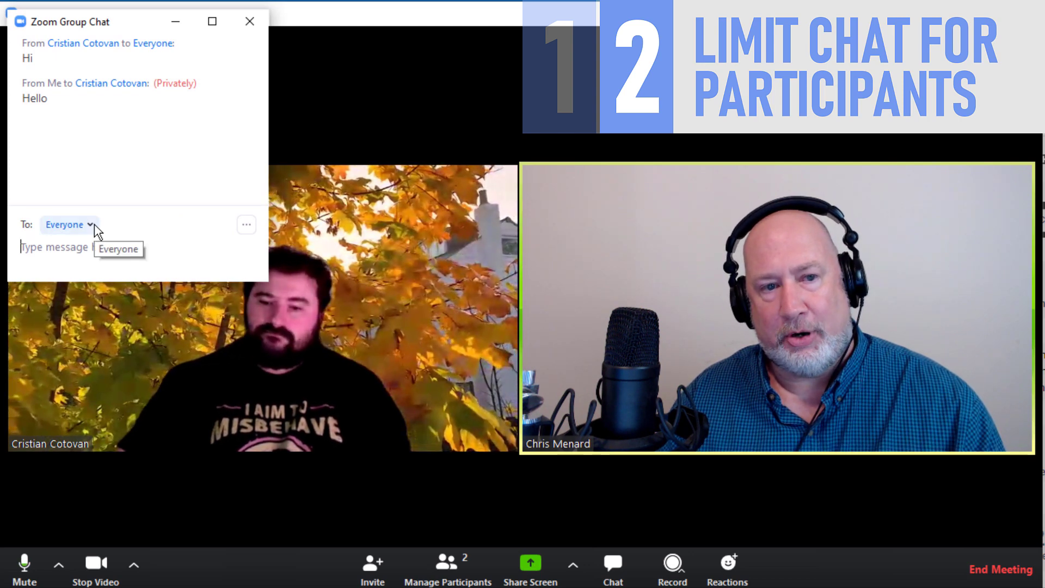
Allow participants to chat with Everyone Publicly and Privately.
{"action": "left_click", "coordinate": [245, 225]}
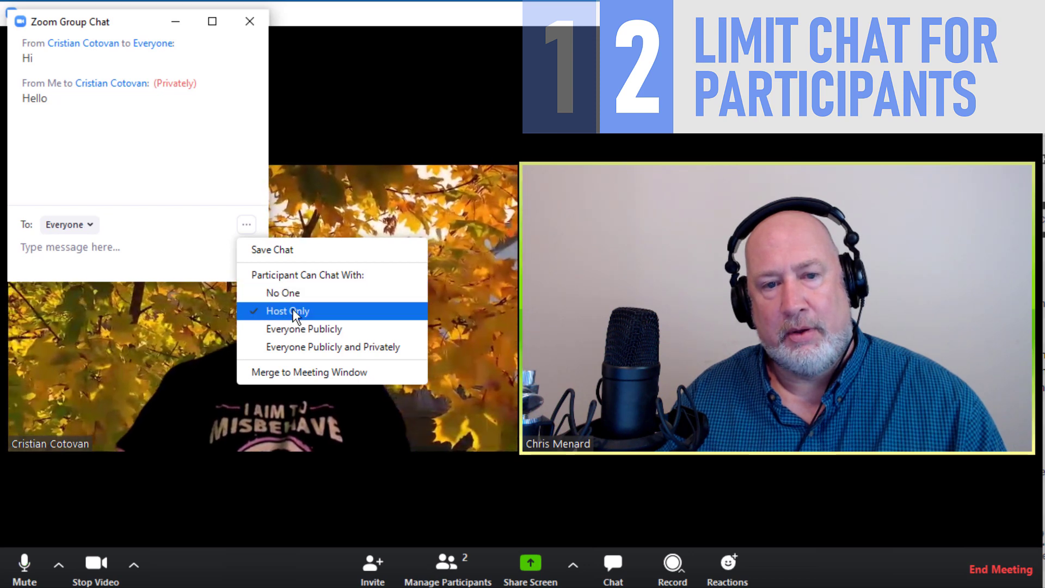
{"action": "left_click", "coordinate": [303, 346]}
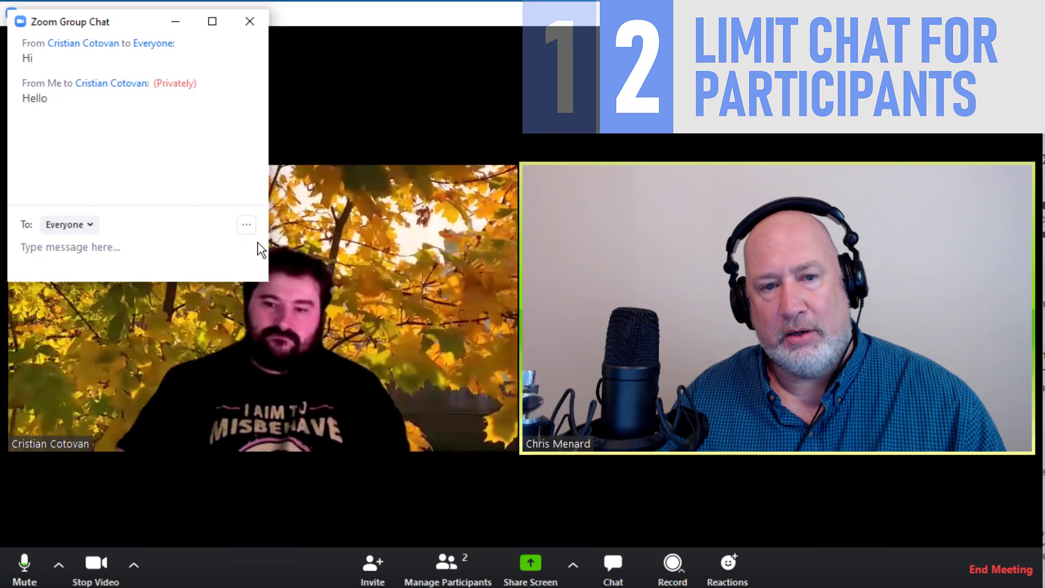
Restrict participants to chatting with Host Only, and move the group chat window aside.
{"action": "left_click", "coordinate": [247, 225]}
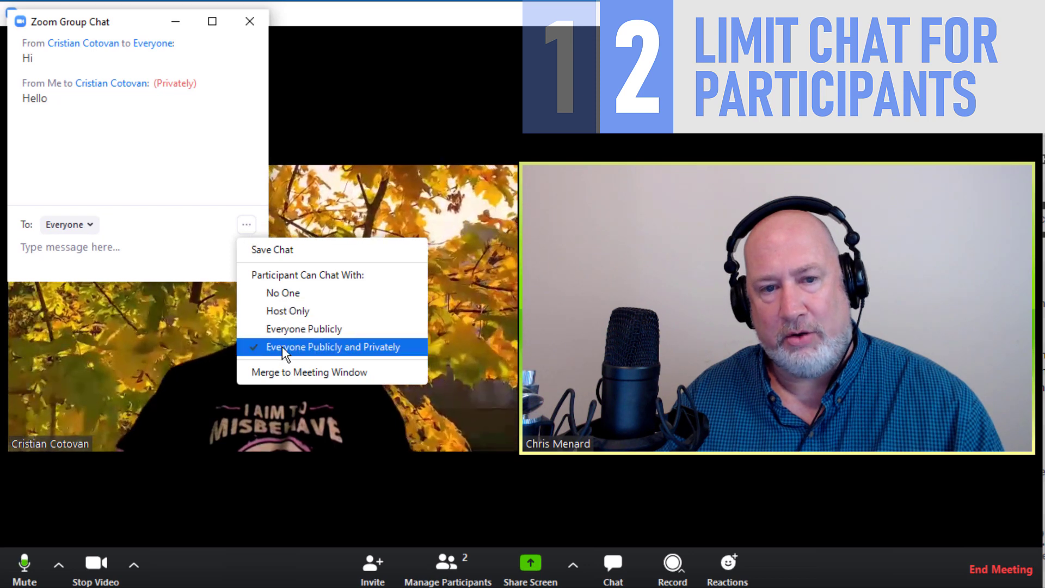
{"action": "left_click", "coordinate": [301, 313]}
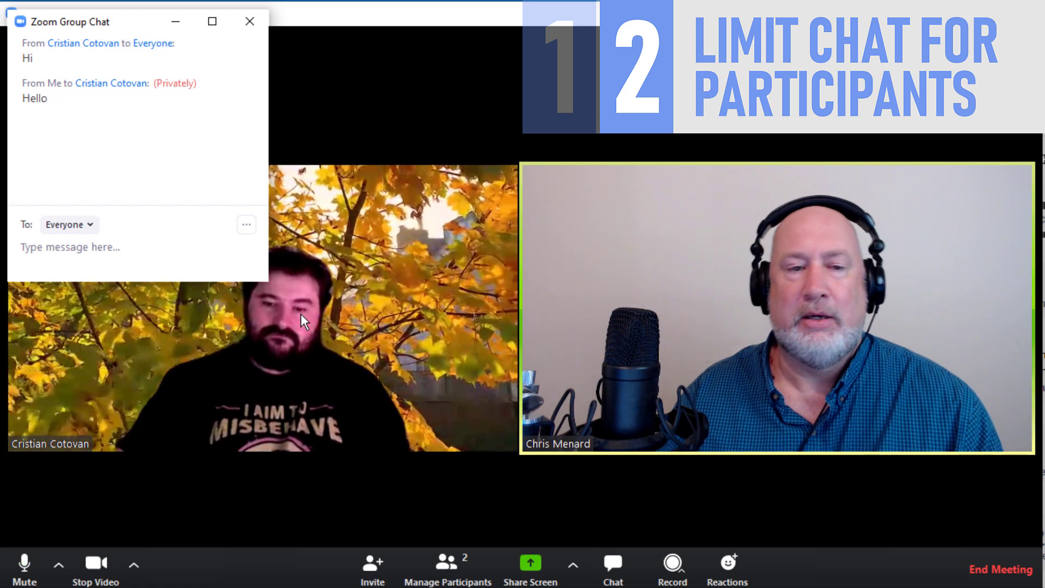
{"action": "left_click", "coordinate": [168, 268]}
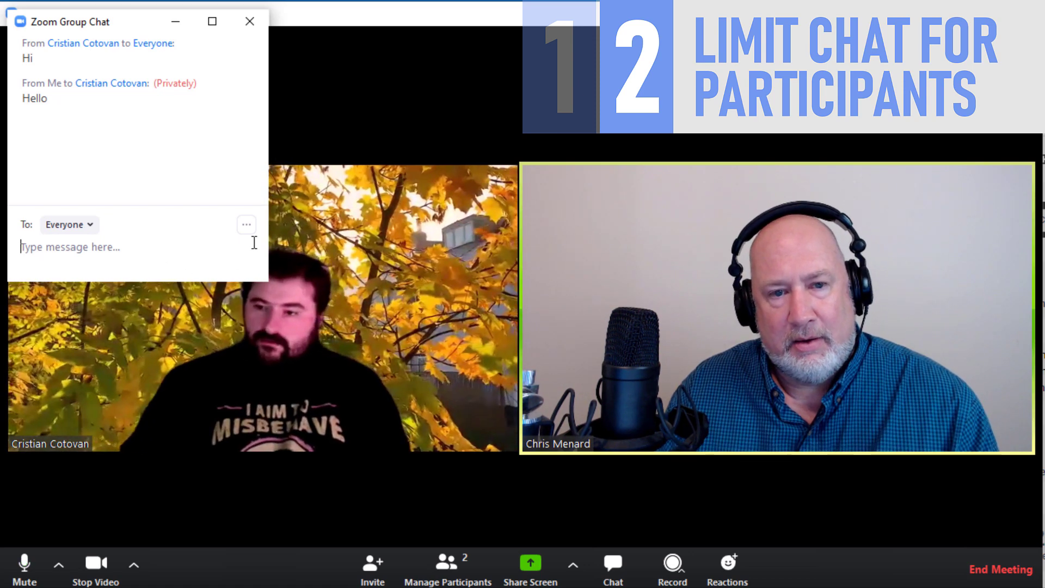
{"action": "left_click_drag", "start_coordinate": [134, 24], "coordinate": [450, 22]}
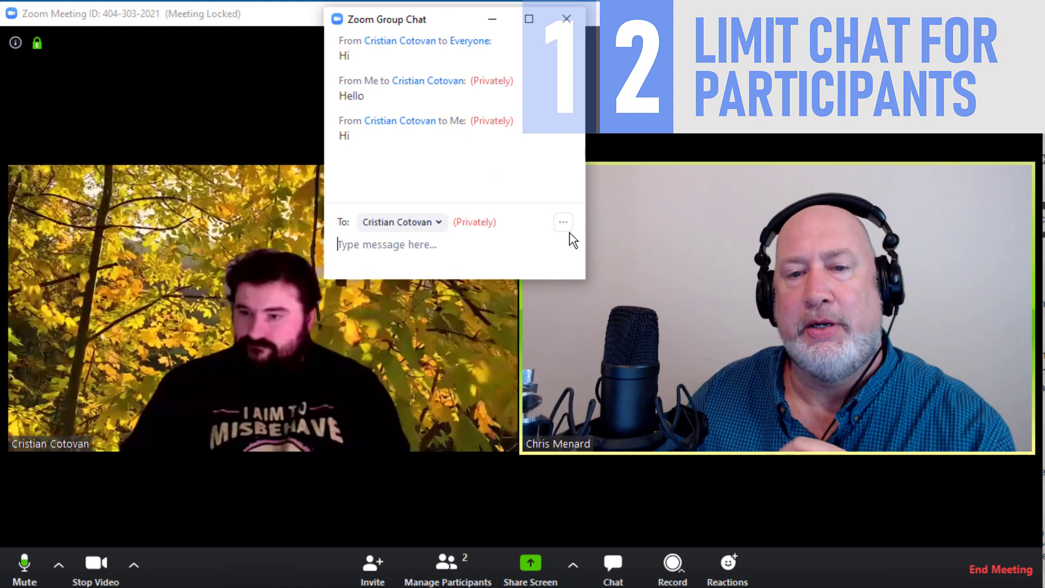
Let participants chat with Everyone Publicly and Privately again.
{"action": "left_click", "coordinate": [568, 224]}
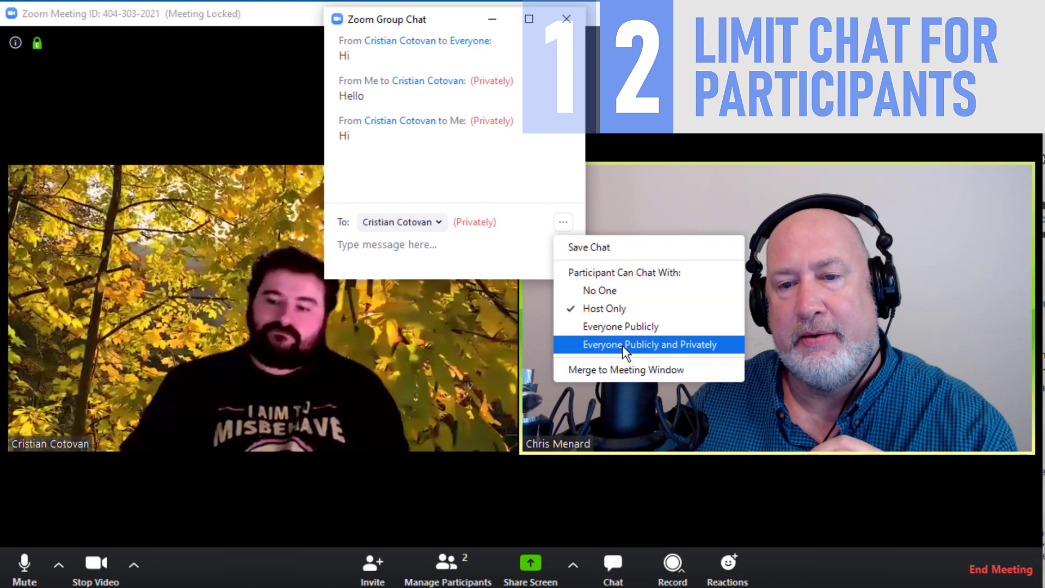
{"action": "left_click", "coordinate": [622, 345]}
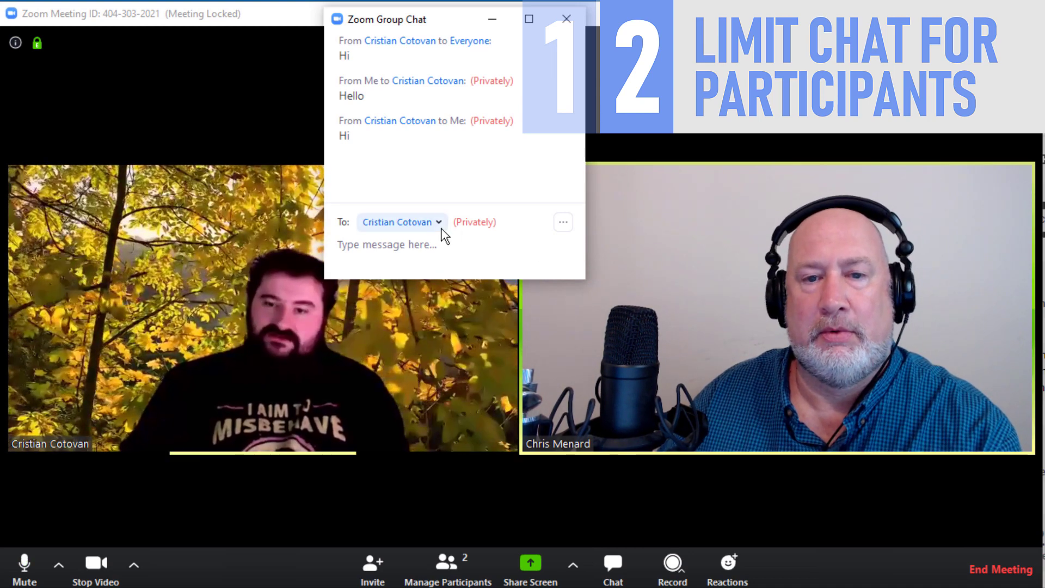
Write "thank you" in the group chat, set the recipient to Everyone (in Meeting), and send it.
{"action": "left_click", "coordinate": [438, 224]}
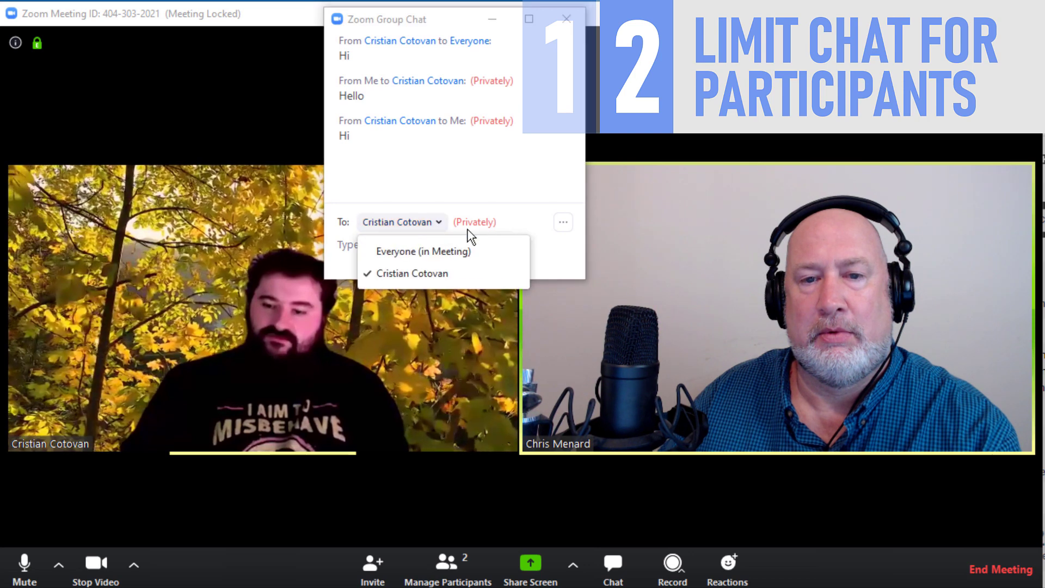
{"action": "left_click", "coordinate": [550, 252]}
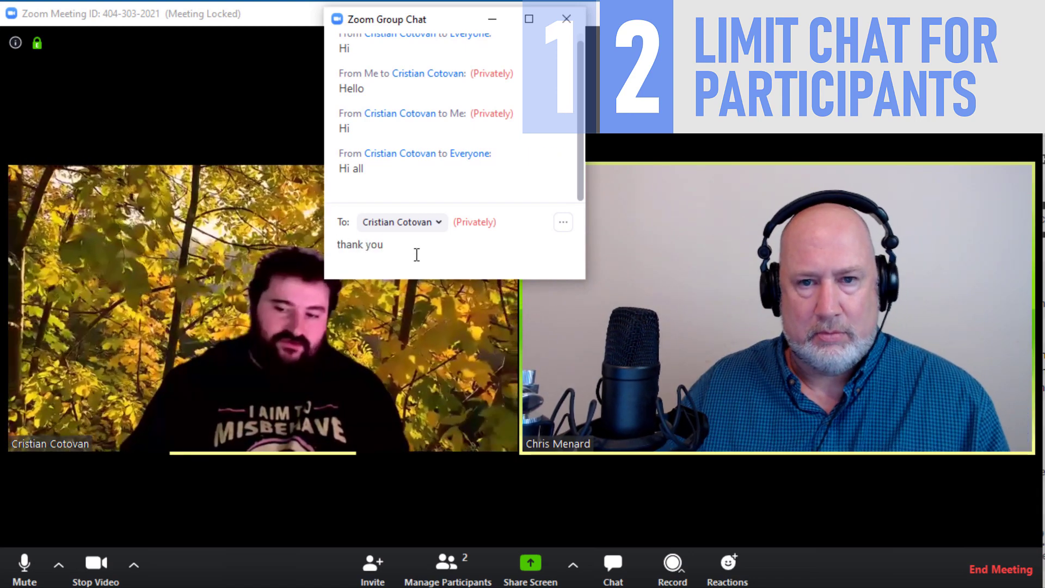
{"action": "left_click", "coordinate": [435, 222]}
{"action": "left_click", "coordinate": [423, 250]}
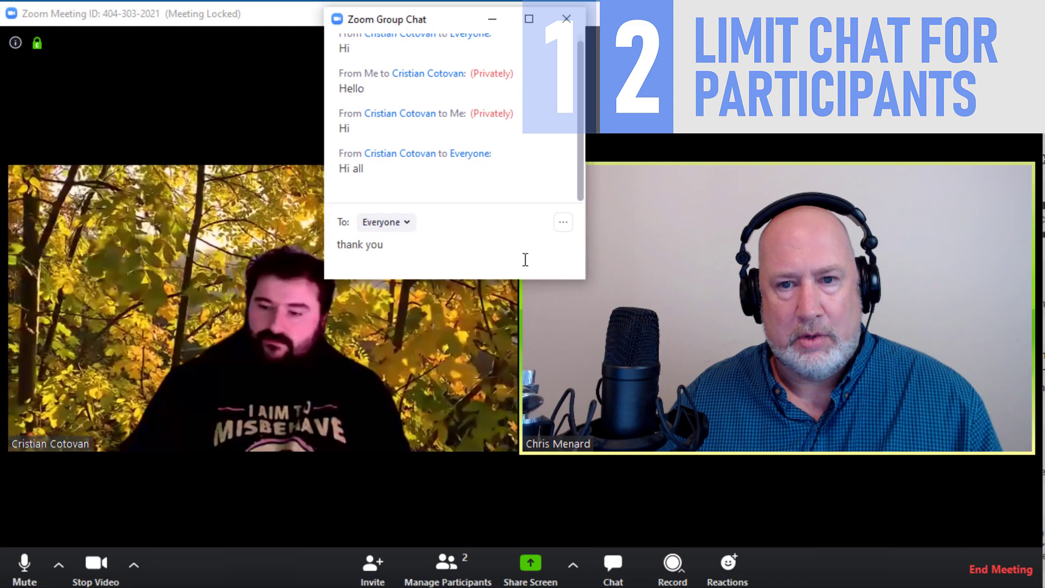
{"action": "key", "text": "Return"}
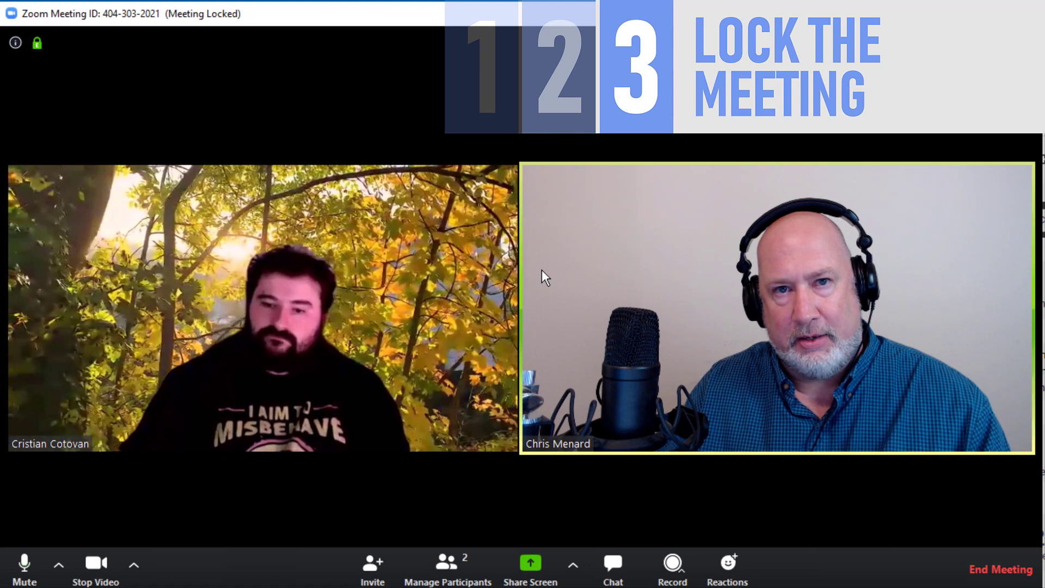
Open the participants list, move it aside, and lock the meeting against new attendees.
{"action": "left_click", "coordinate": [447, 569]}
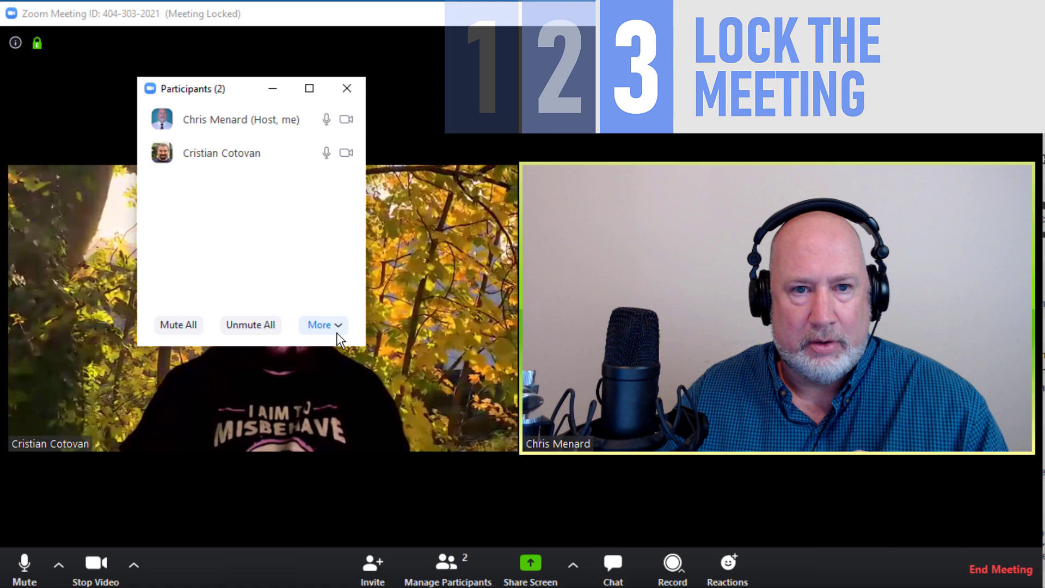
{"action": "left_click_drag", "start_coordinate": [237, 88], "coordinate": [429, 34]}
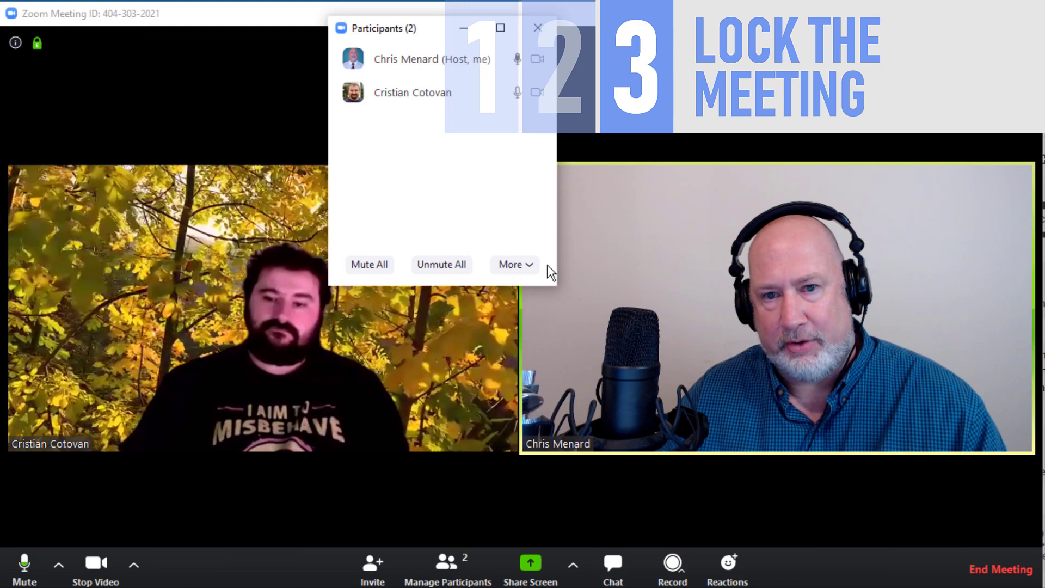
{"action": "left_click", "coordinate": [537, 268]}
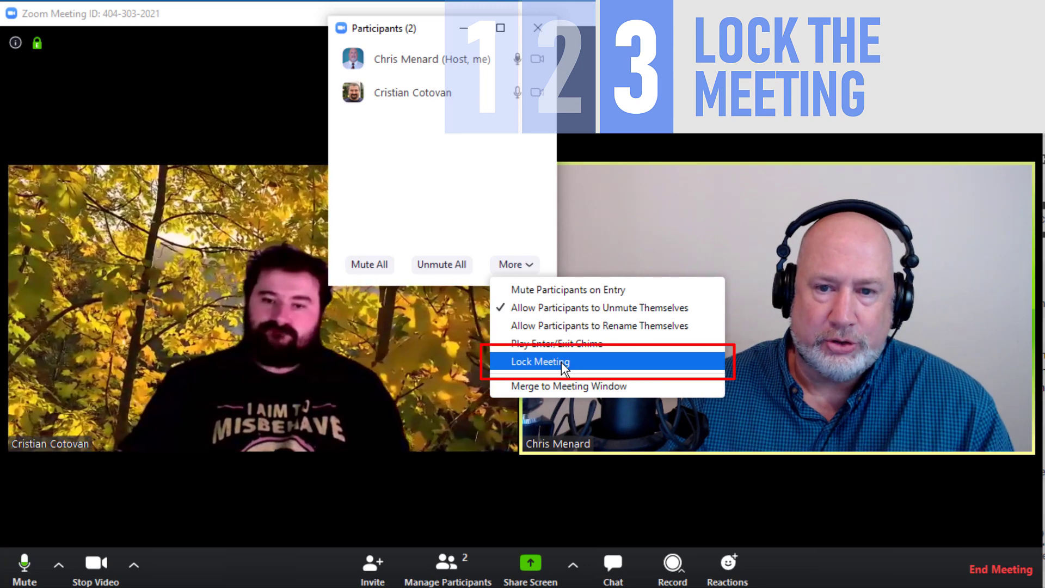
{"action": "left_click", "coordinate": [560, 361]}
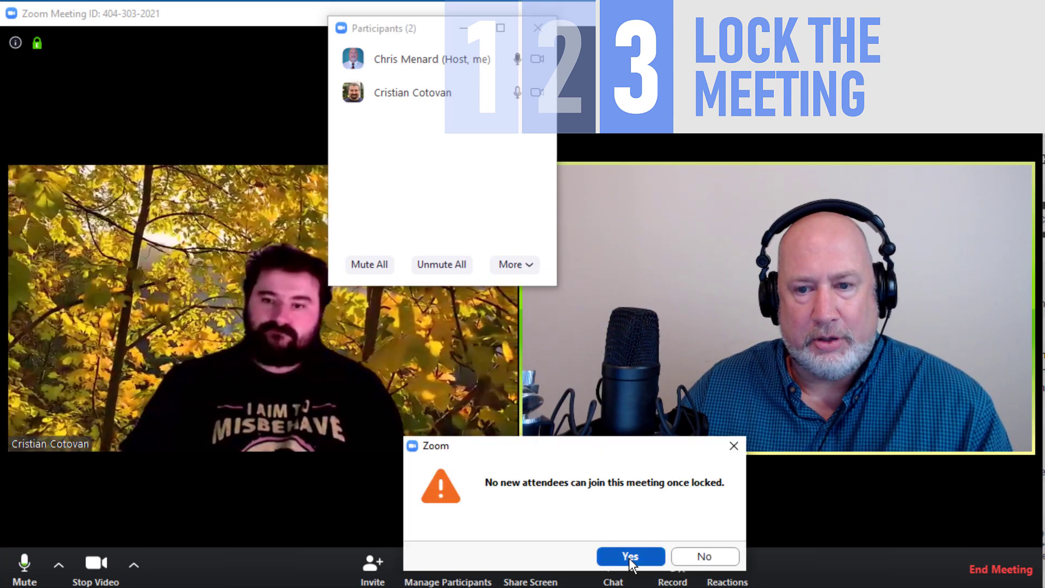
{"action": "left_click", "coordinate": [629, 557]}
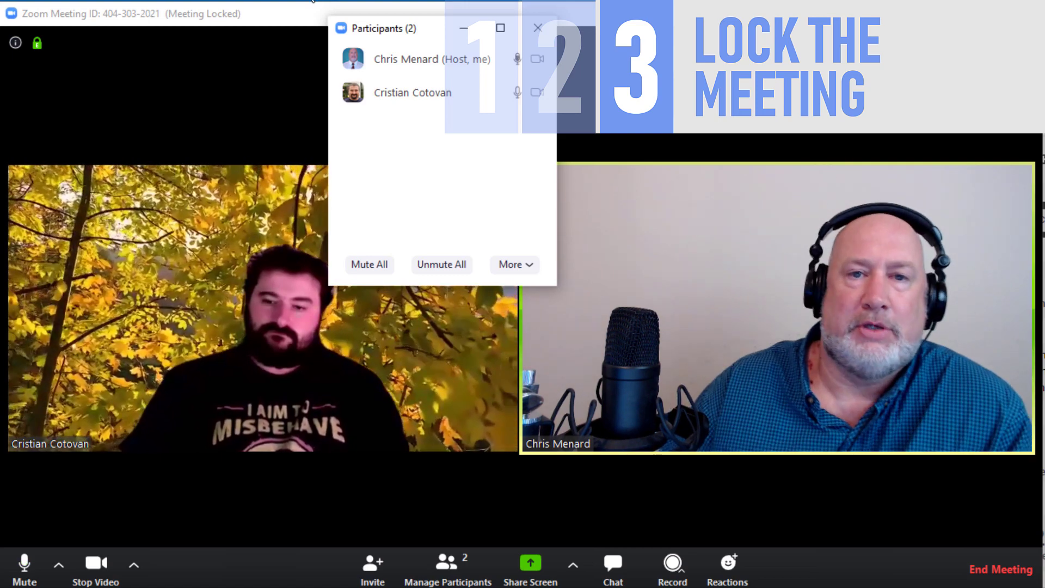
Shift the participants list and unlock the meeting so that new attendees can join.
{"action": "left_click_drag", "start_coordinate": [422, 28], "coordinate": [489, 31]}
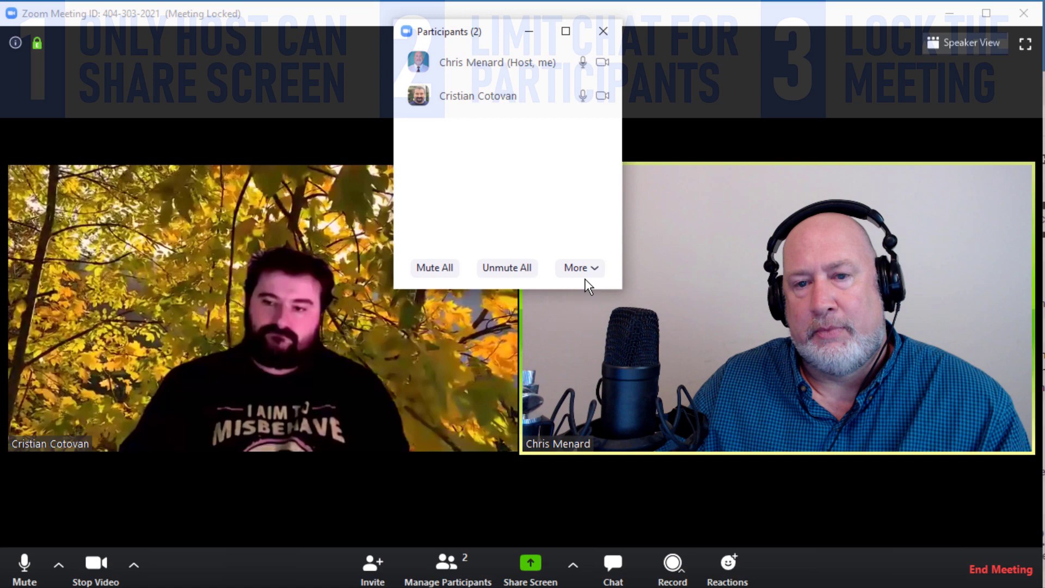
{"action": "left_click", "coordinate": [586, 269]}
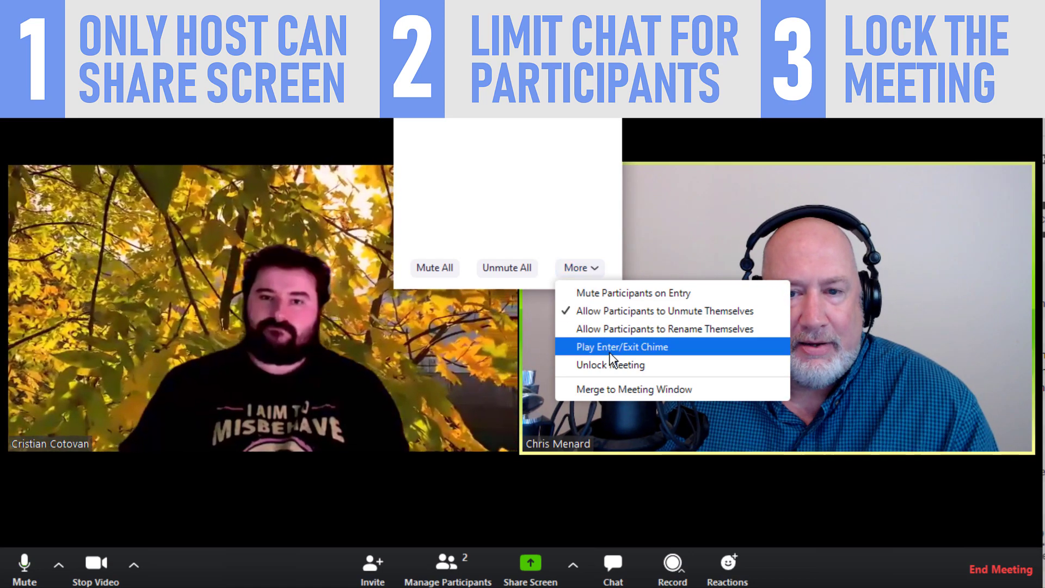
{"action": "left_click", "coordinate": [610, 365]}
{"action": "left_click", "coordinate": [627, 552]}
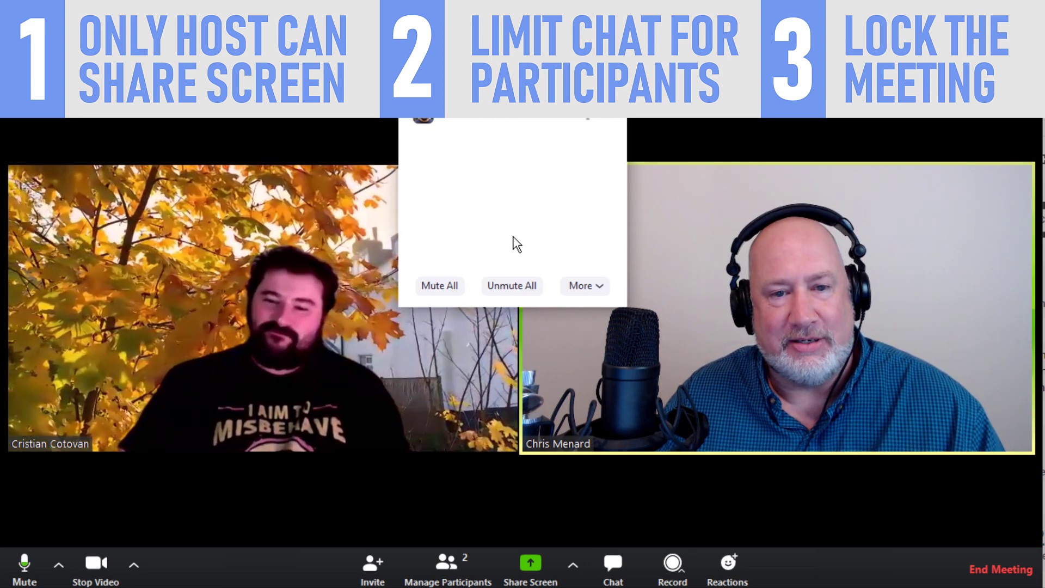
{"action": "left_click", "coordinate": [580, 288]}
{"action": "left_click", "coordinate": [724, 256]}
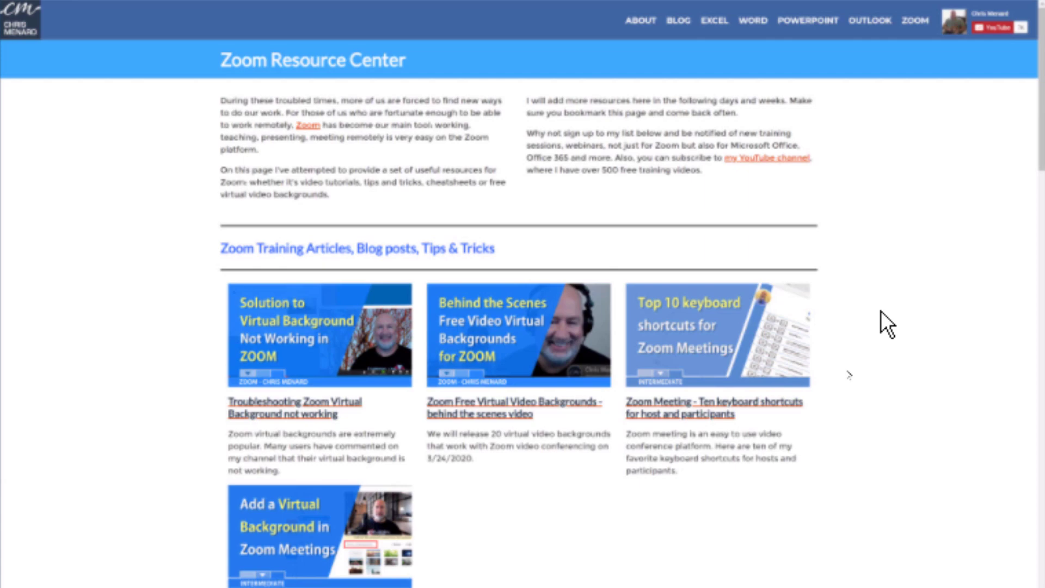
Look through the training articles and videos on the Zoom Resource Center web page.
{"action": "scroll", "coordinate": [843, 338], "scroll_direction": "down", "scroll_amount": 1}
{"action": "scroll", "coordinate": [881, 311], "scroll_direction": "down", "scroll_amount": 10}
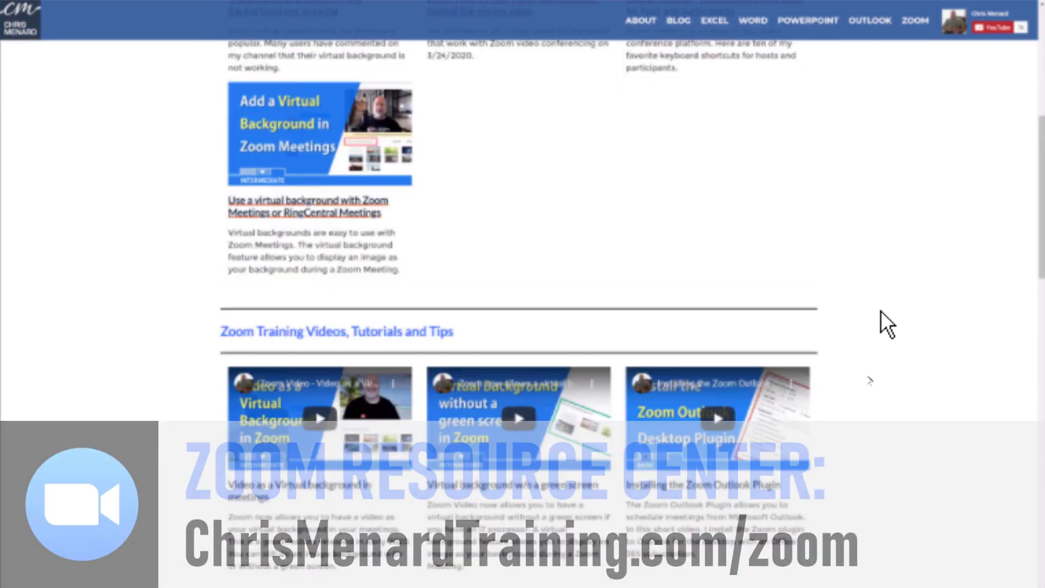
{"action": "scroll", "coordinate": [881, 310], "scroll_direction": "up", "scroll_amount": 10}
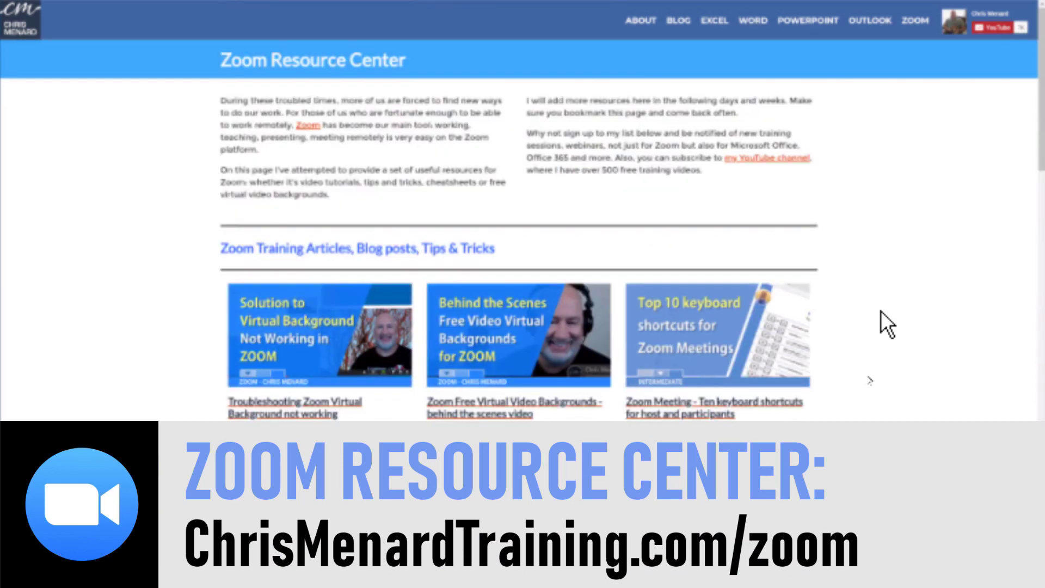